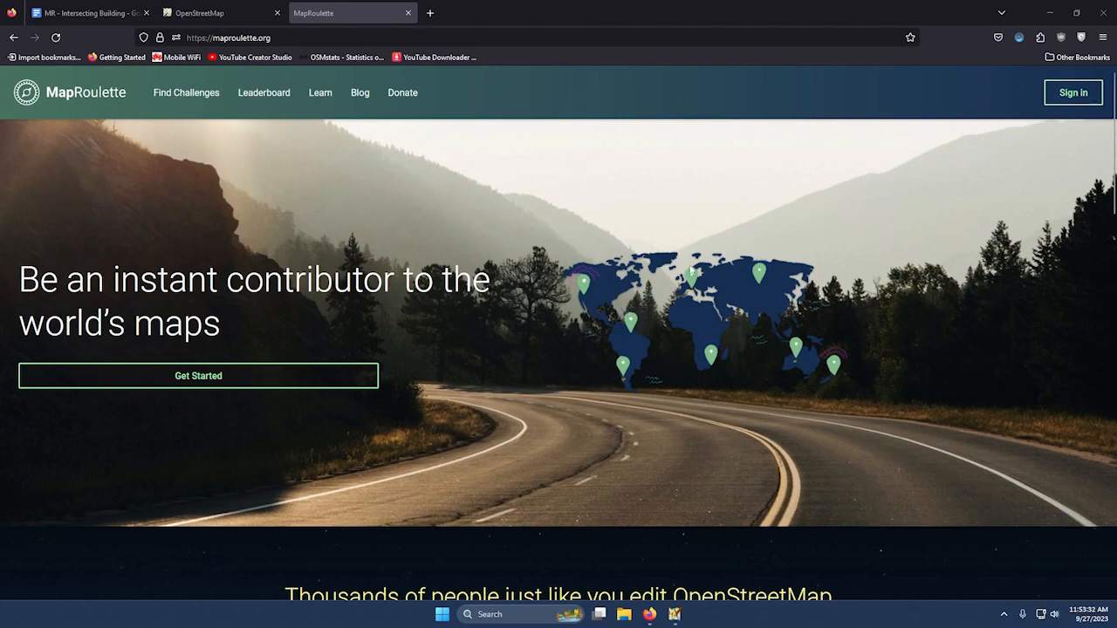
pyautogui.click(279, 38)
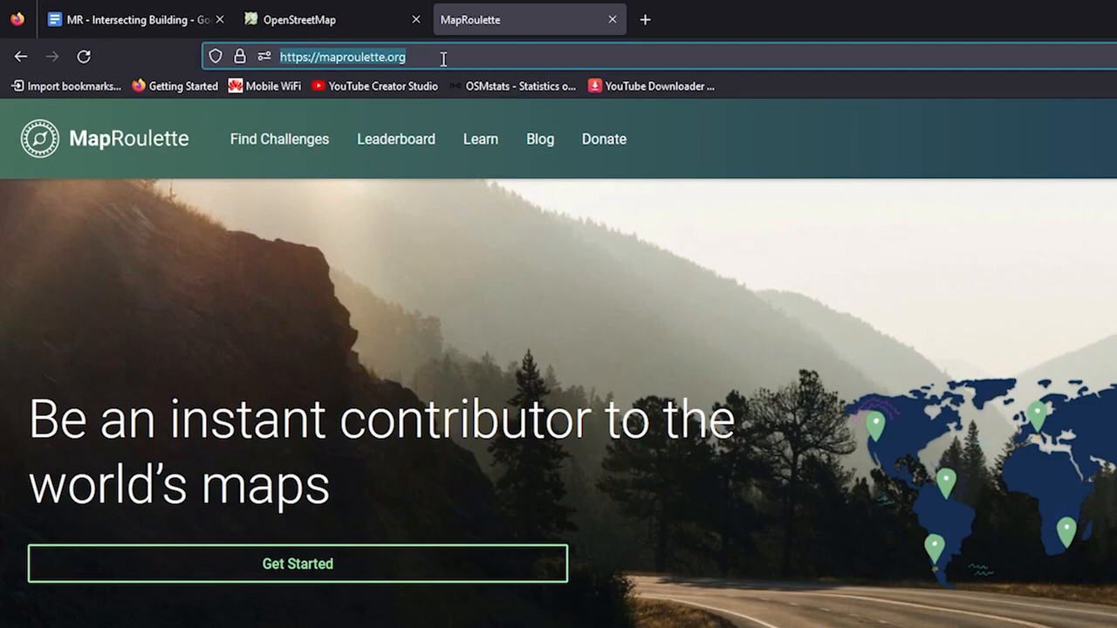
pyautogui.click(783, 111)
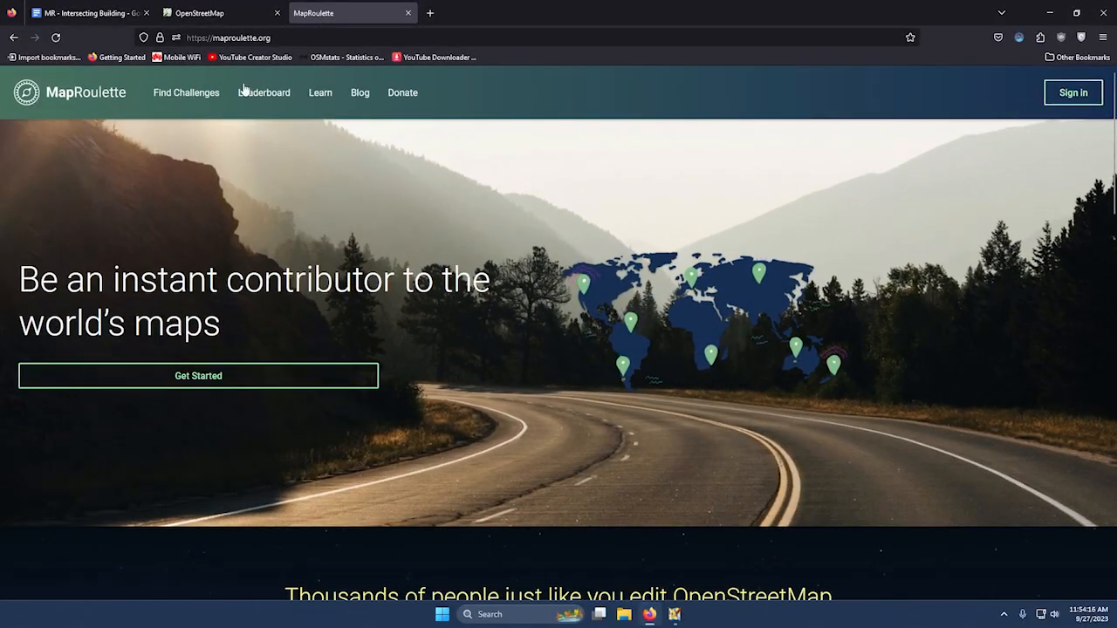
pyautogui.click(216, 14)
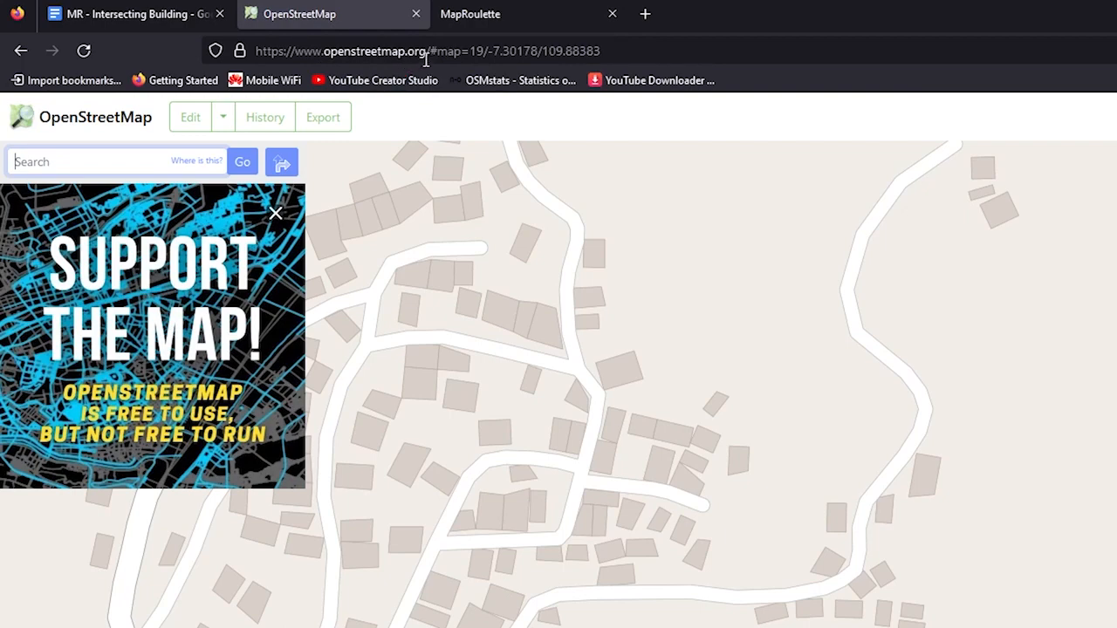
pyautogui.click(484, 14)
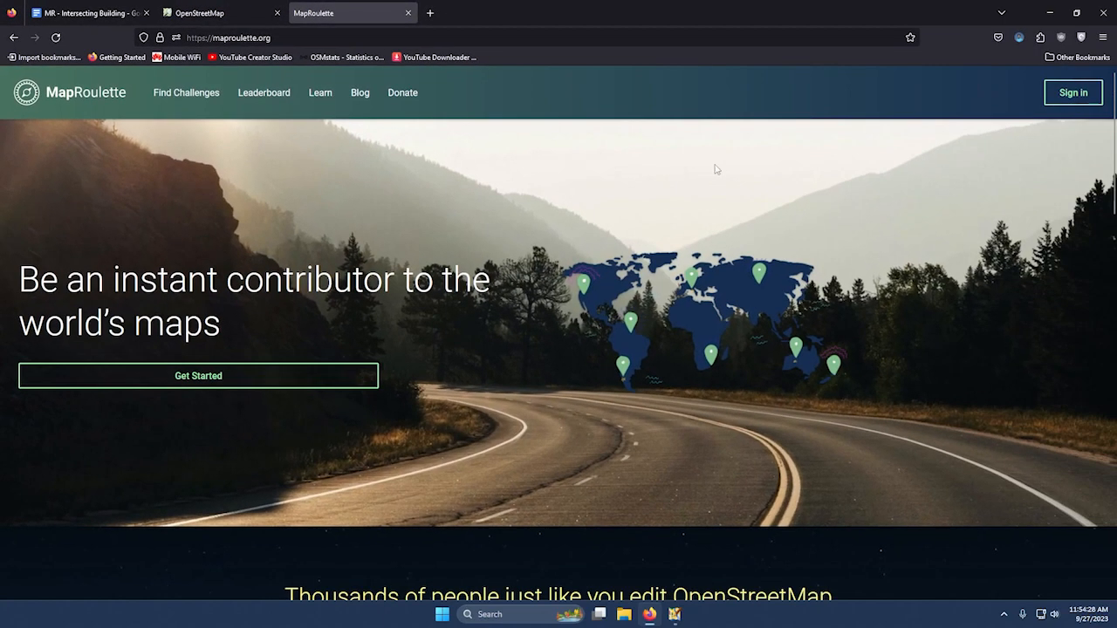
# Sign in to MapRoulette and browse the available challenges with the map focused on Indonesia
pyautogui.click(1063, 94)
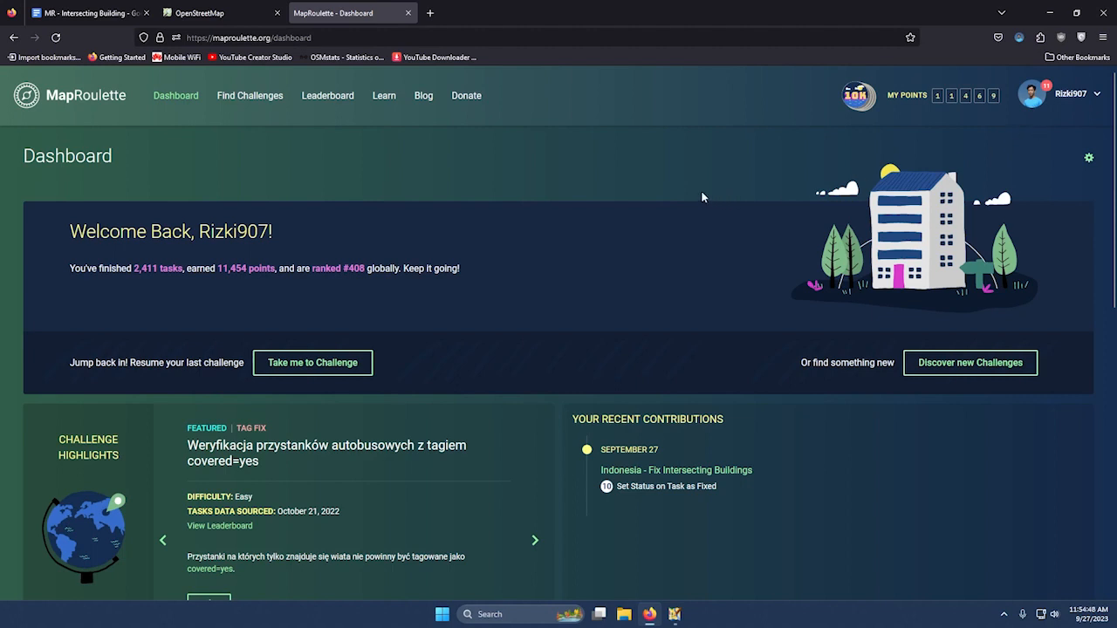
pyautogui.click(245, 105)
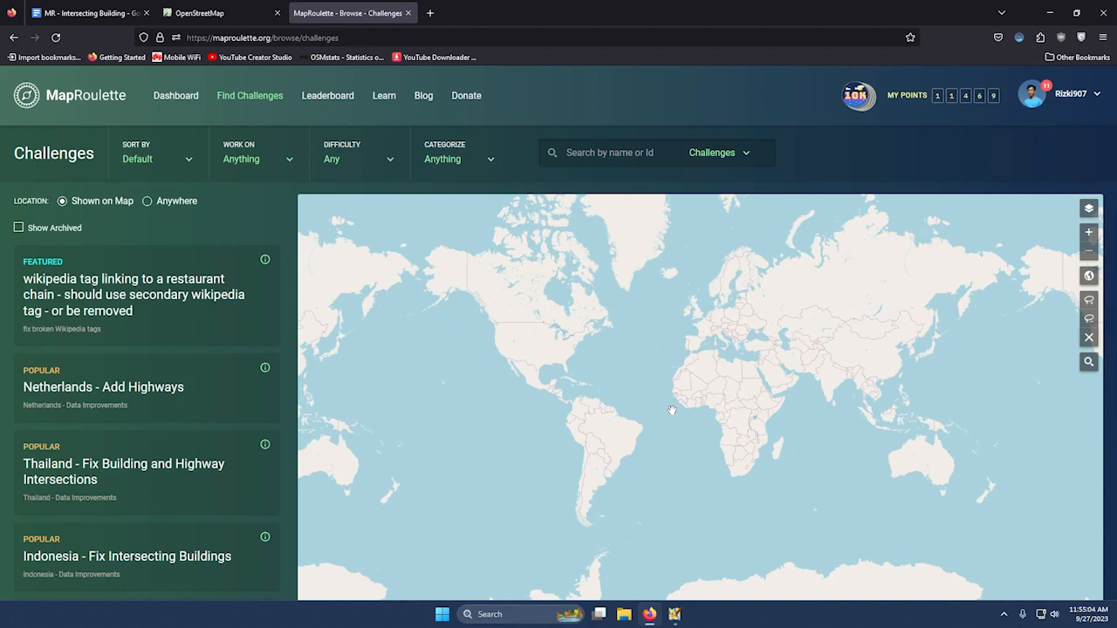
pyautogui.moveTo(898, 421); pyautogui.dragTo(580, 347)
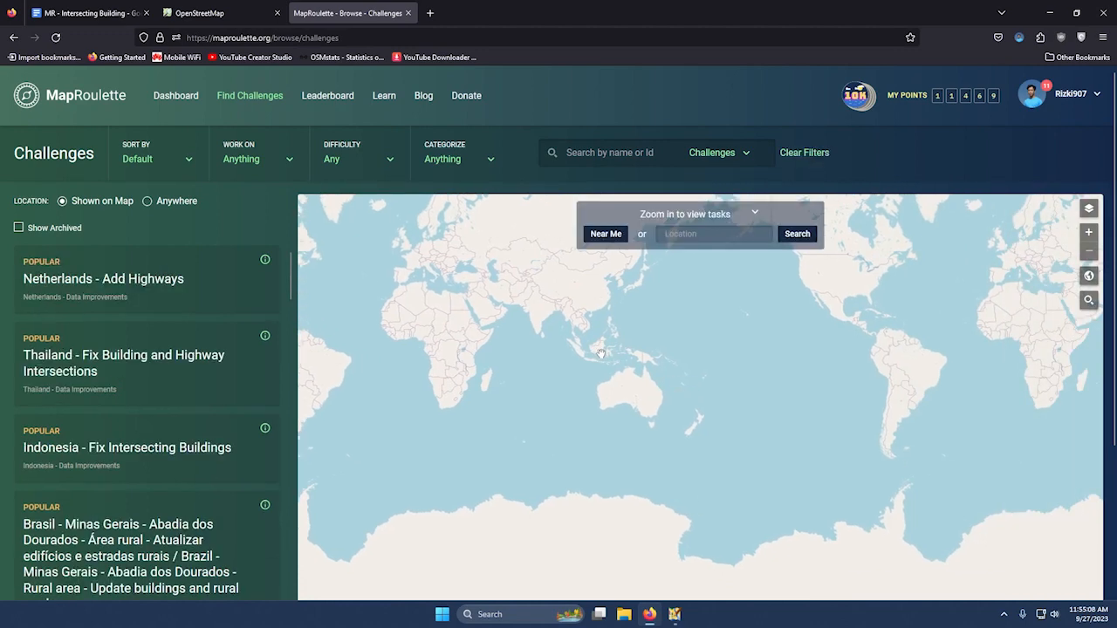
pyautogui.scroll(4, 601, 354)
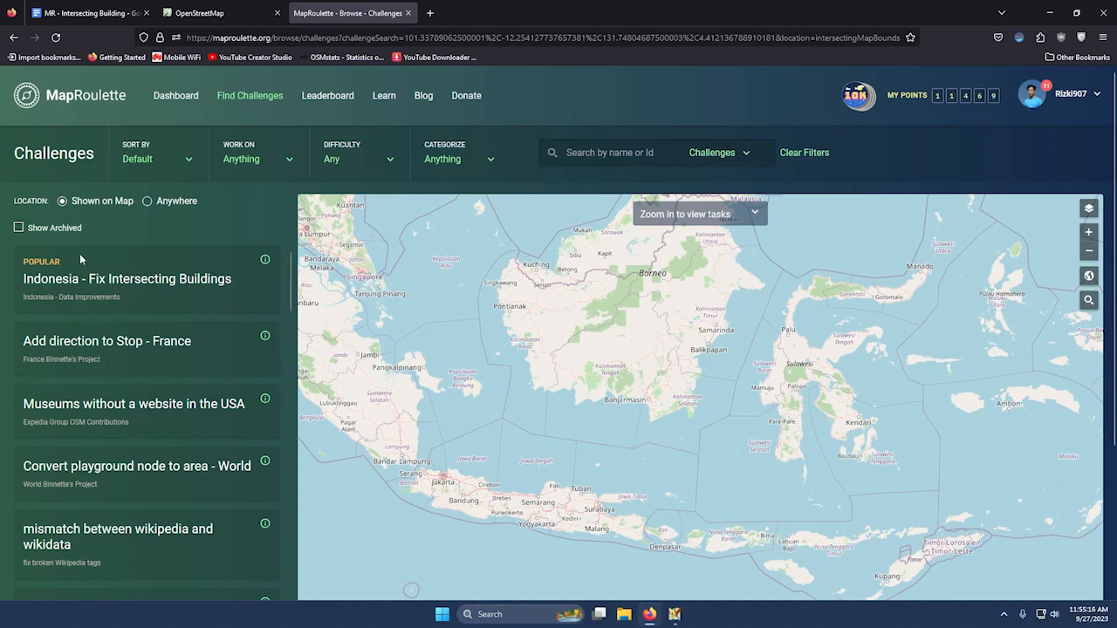
# Open the "Indonesia - Fix Intersecting Buildings" challenge from the challenge list and start a task
pyautogui.scroll(-4, 97, 424)
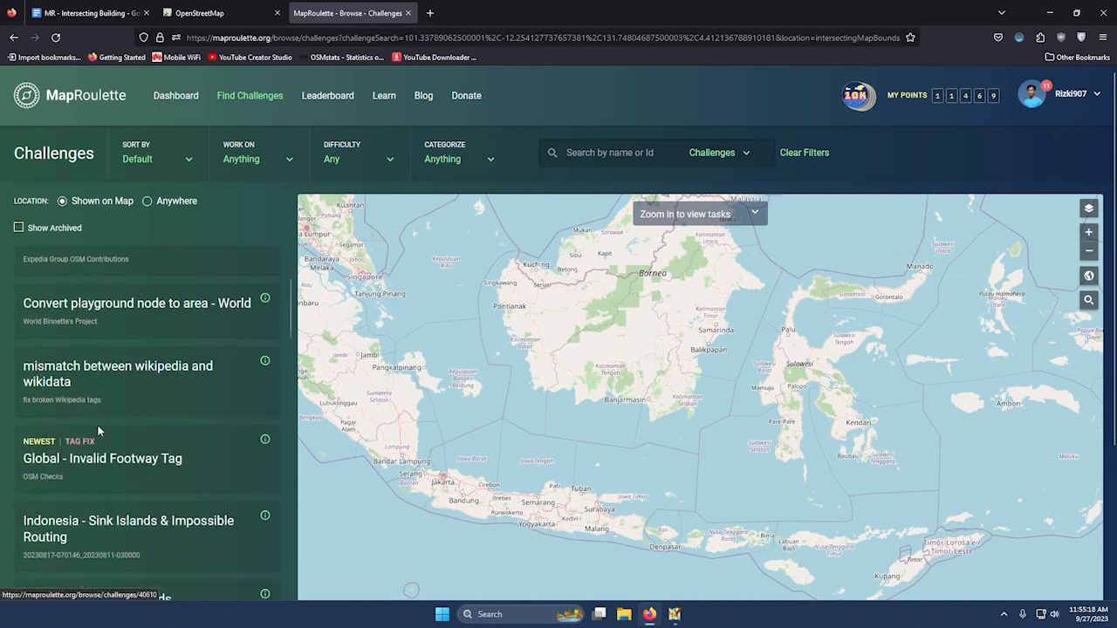
pyautogui.scroll(-4, 102, 425)
pyautogui.scroll(8, 102, 425)
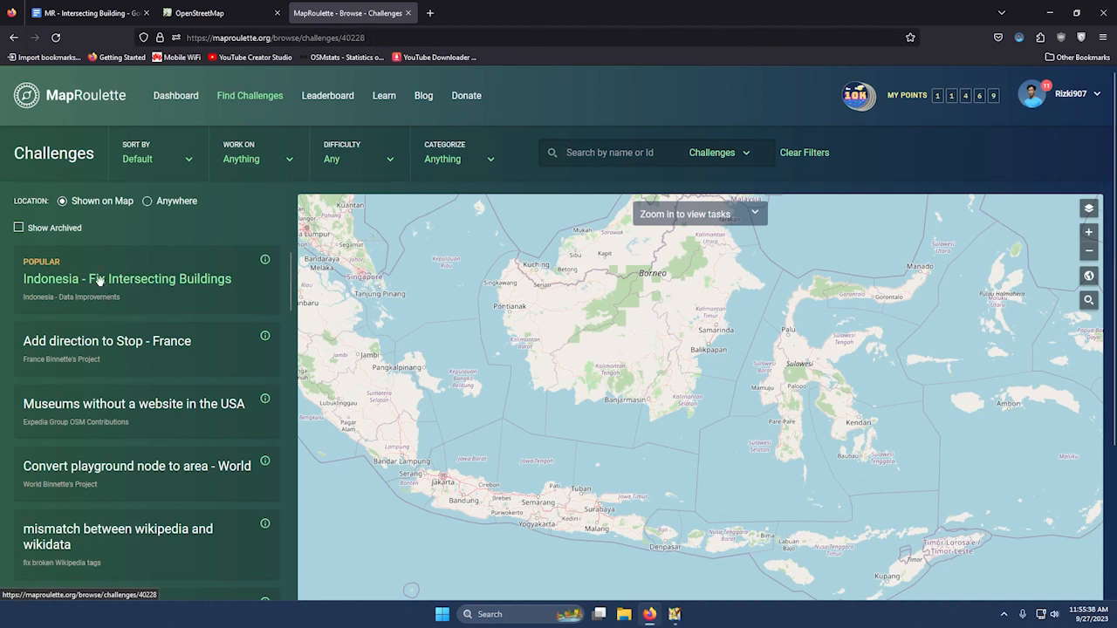
pyautogui.click(101, 279)
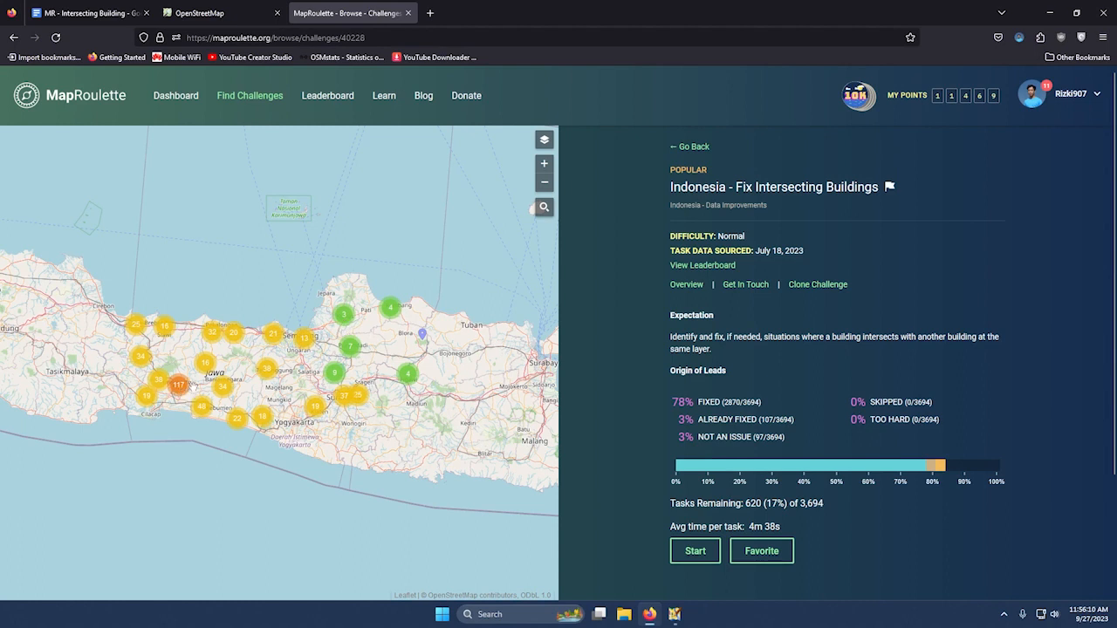
pyautogui.moveTo(737, 469)
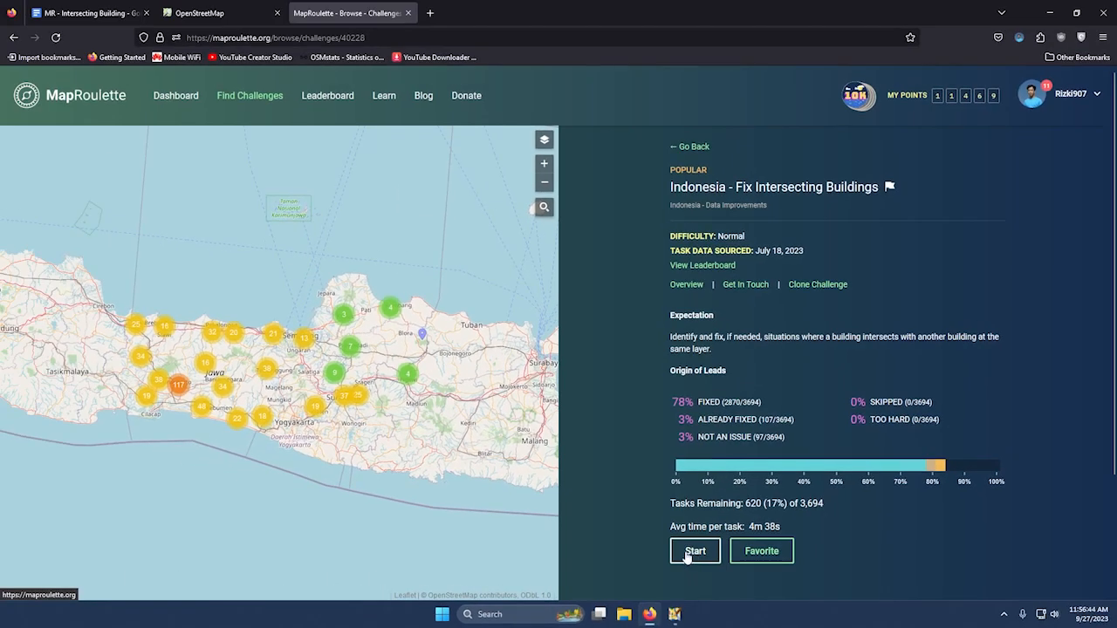
pyautogui.click(686, 555)
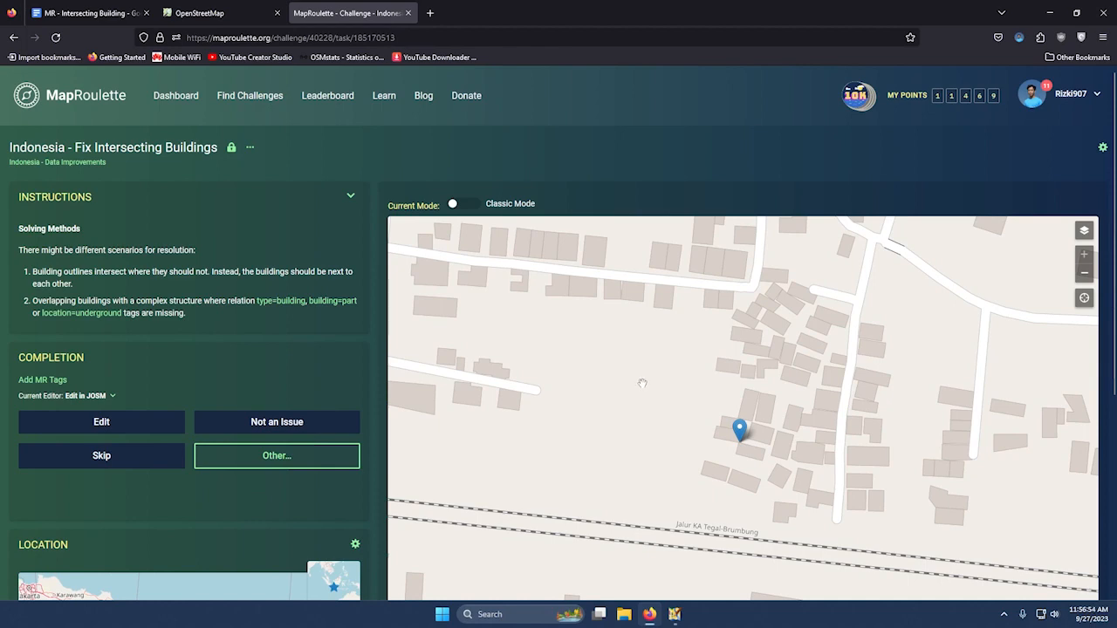
pyautogui.click(674, 614)
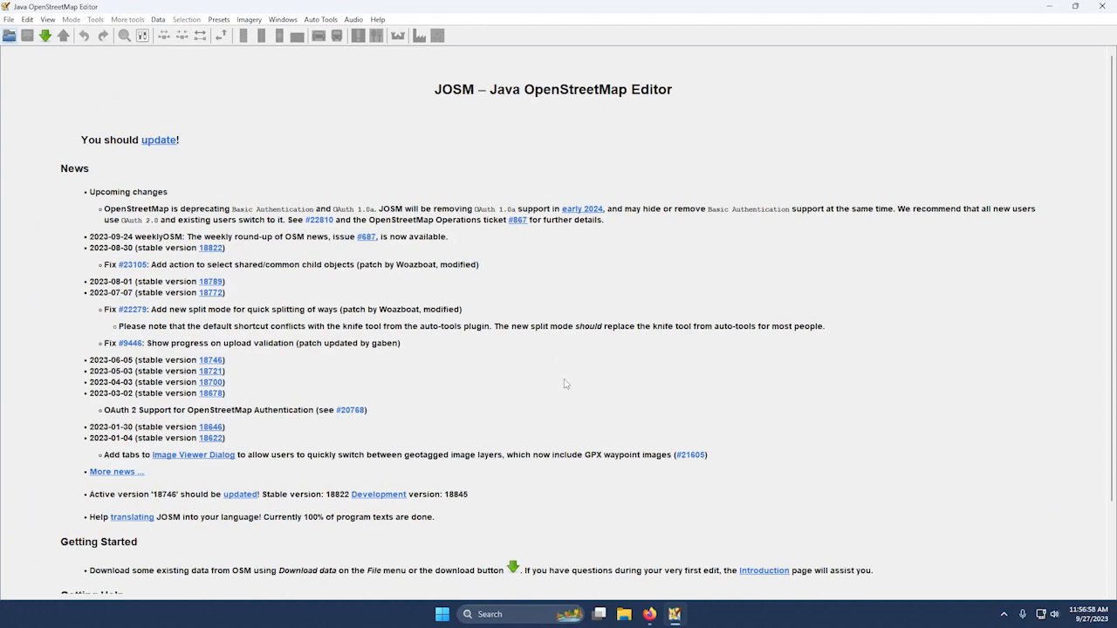
pyautogui.moveTo(679, 616)
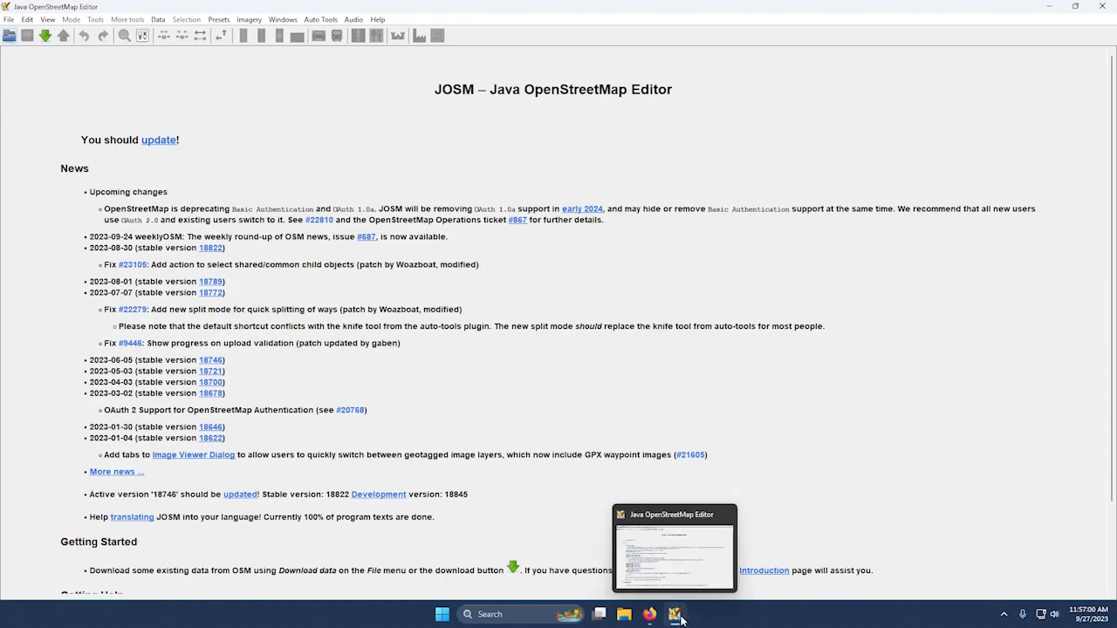
pyautogui.click(679, 616)
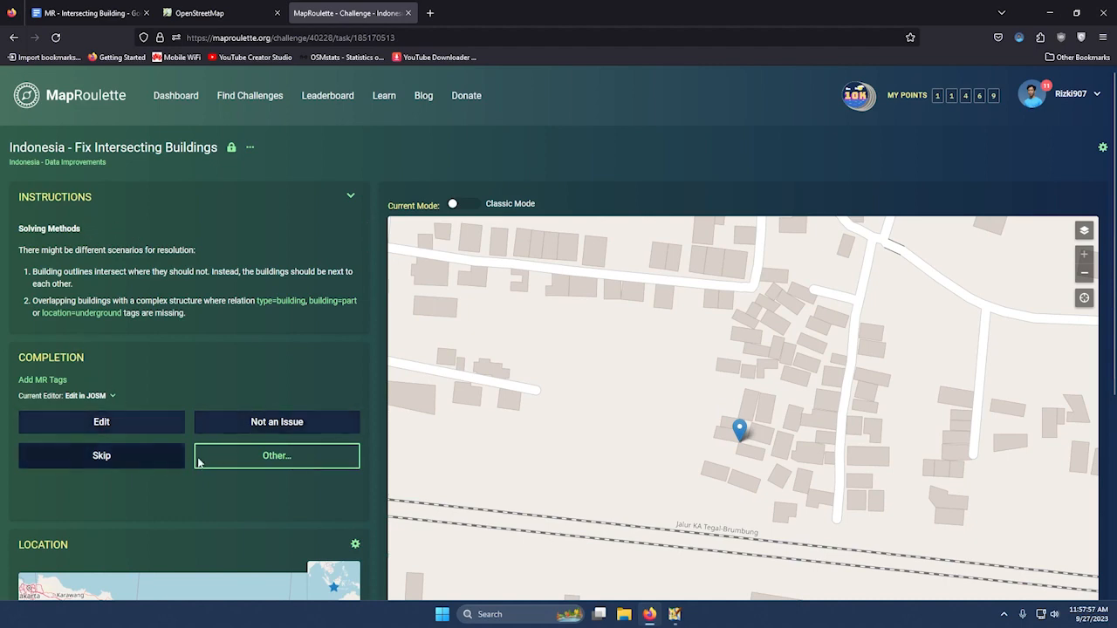
pyautogui.scroll(-5, 372, 423)
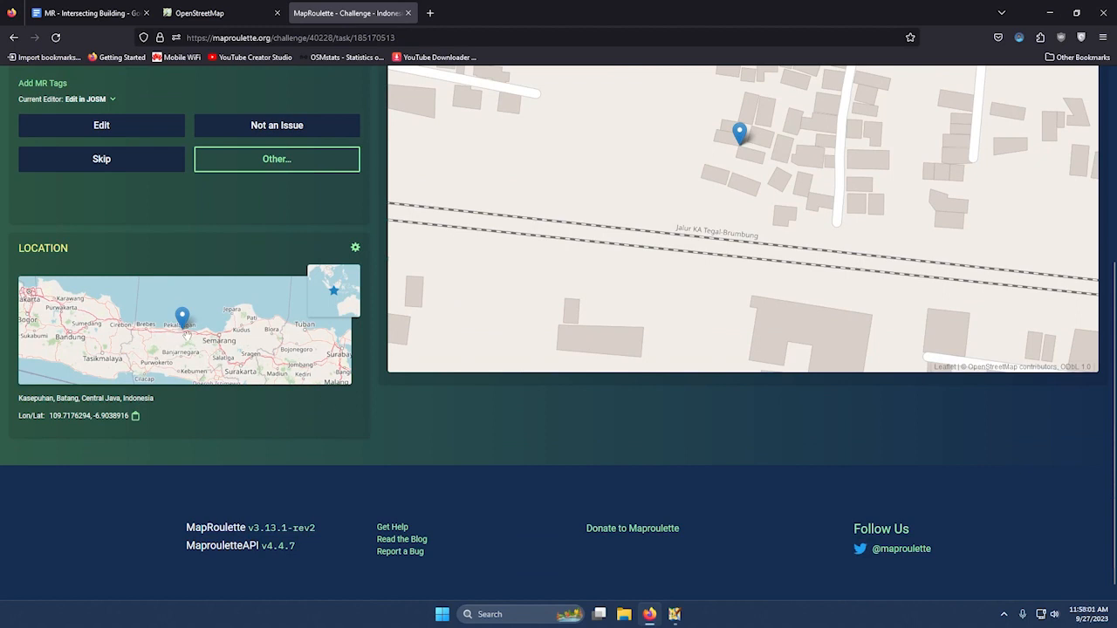
pyautogui.scroll(5, 343, 337)
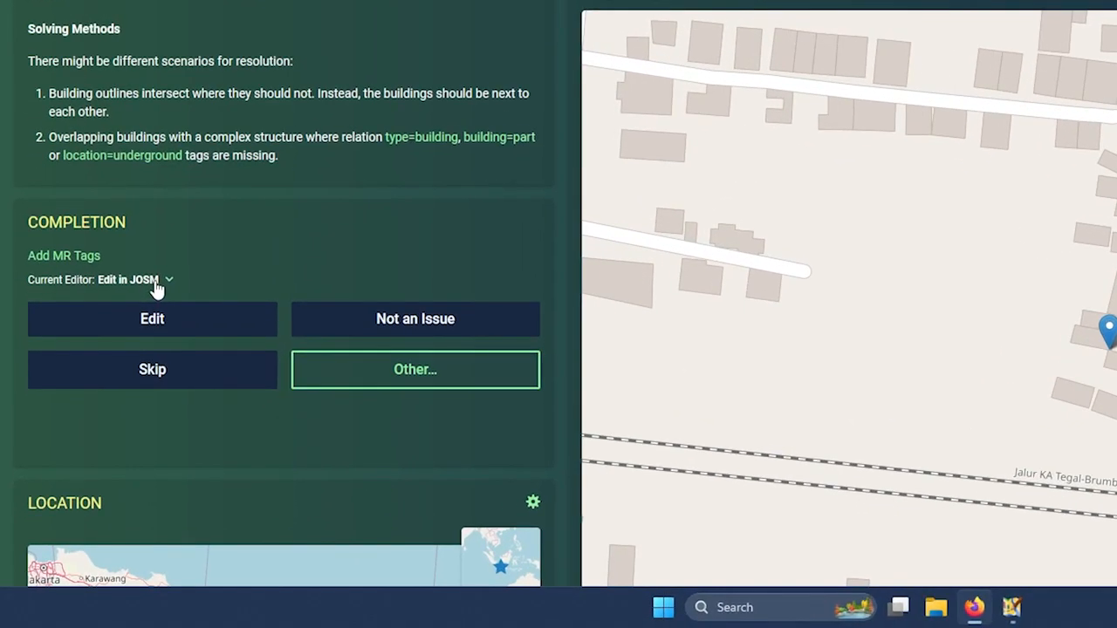
# Choose "Edit in JOSM" as the task's editor, start editing the task, and switch to JOSM
pyautogui.click(158, 280)
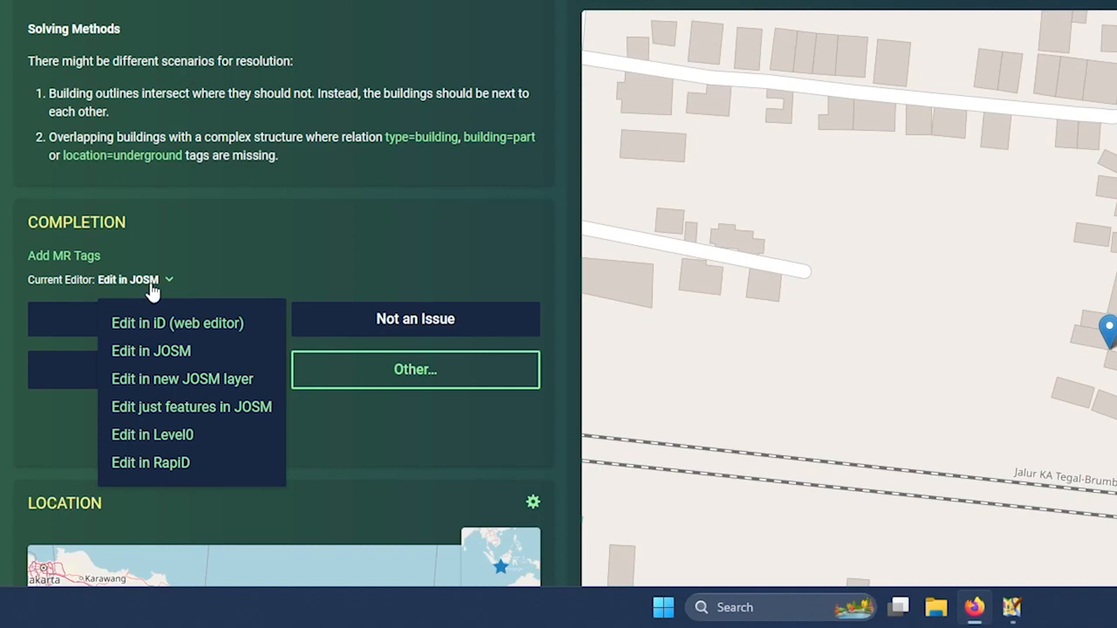
pyautogui.click(137, 353)
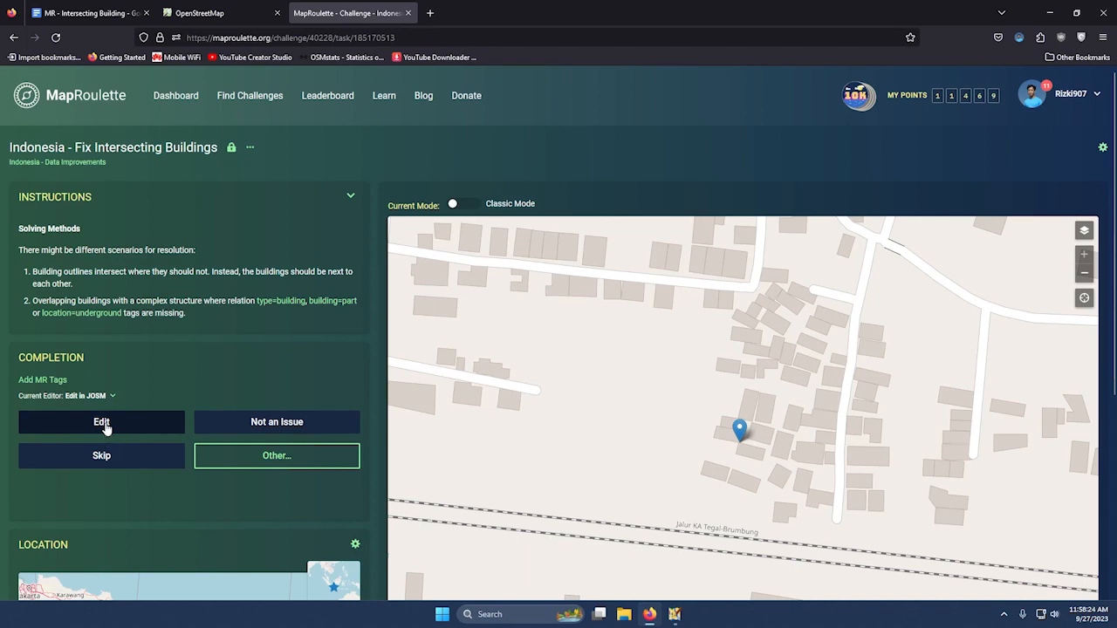
pyautogui.click(105, 425)
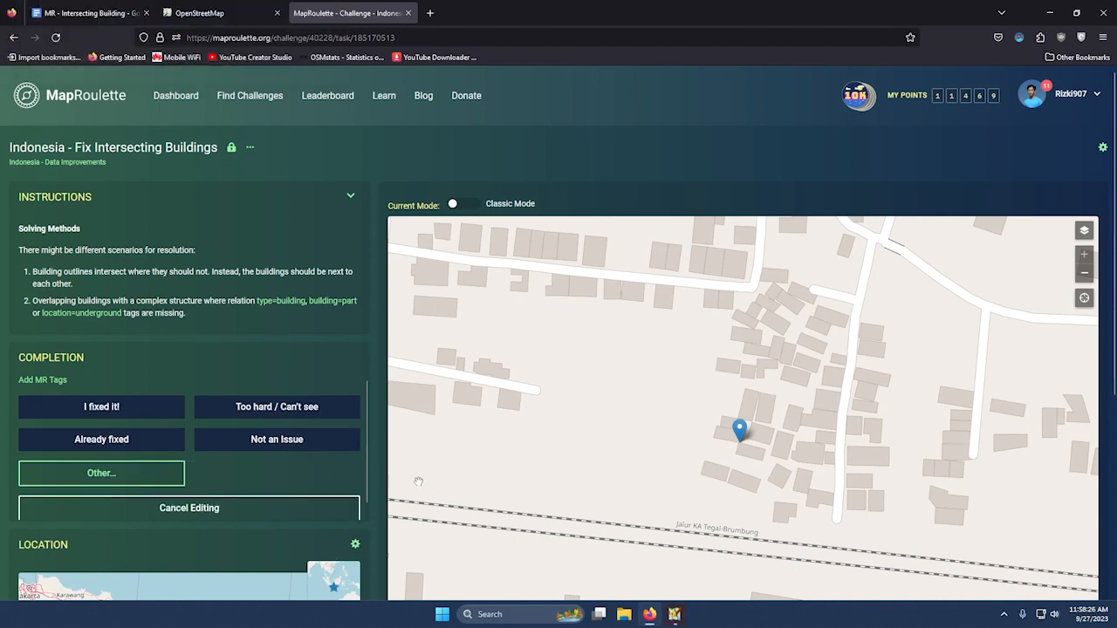
pyautogui.click(674, 614)
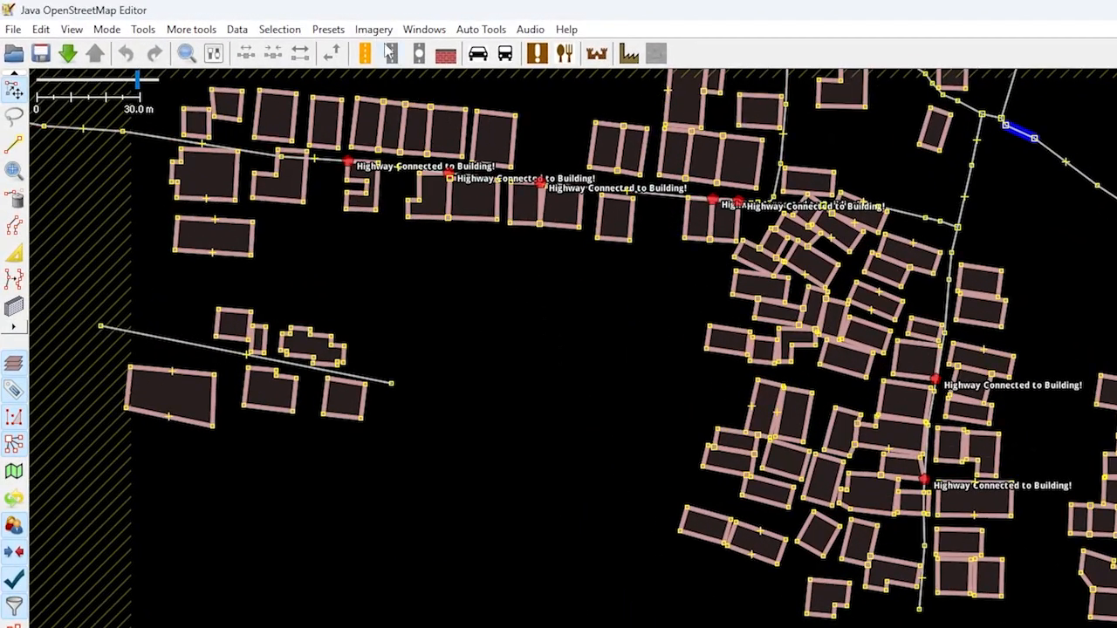
# Add Bing aerial imagery as the background layer and leave no building selected
pyautogui.click(258, 20)
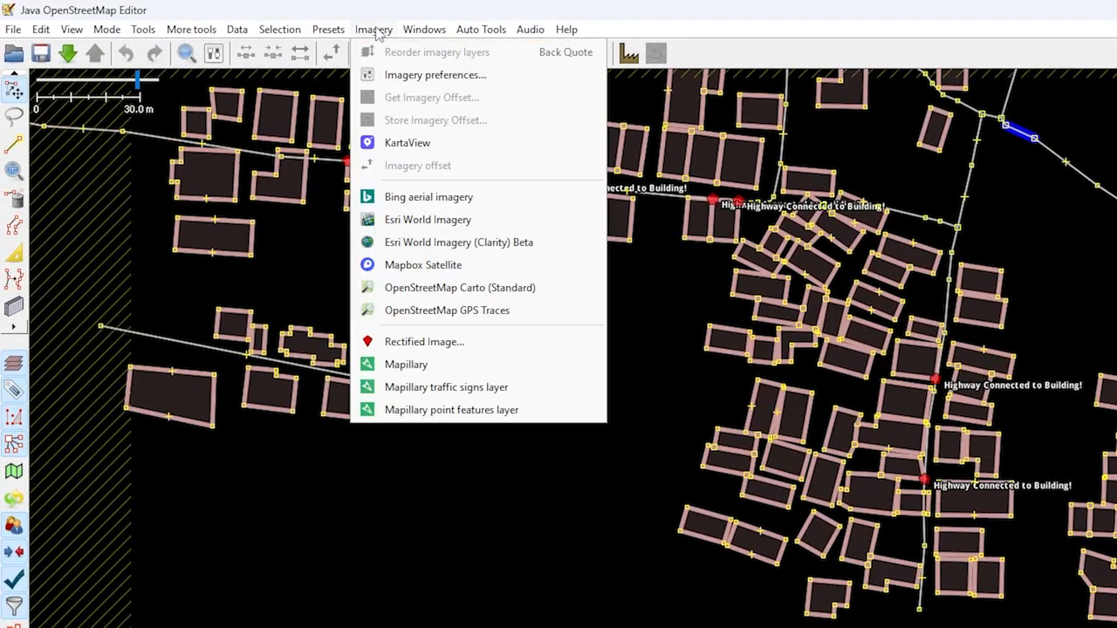
pyautogui.click(436, 201)
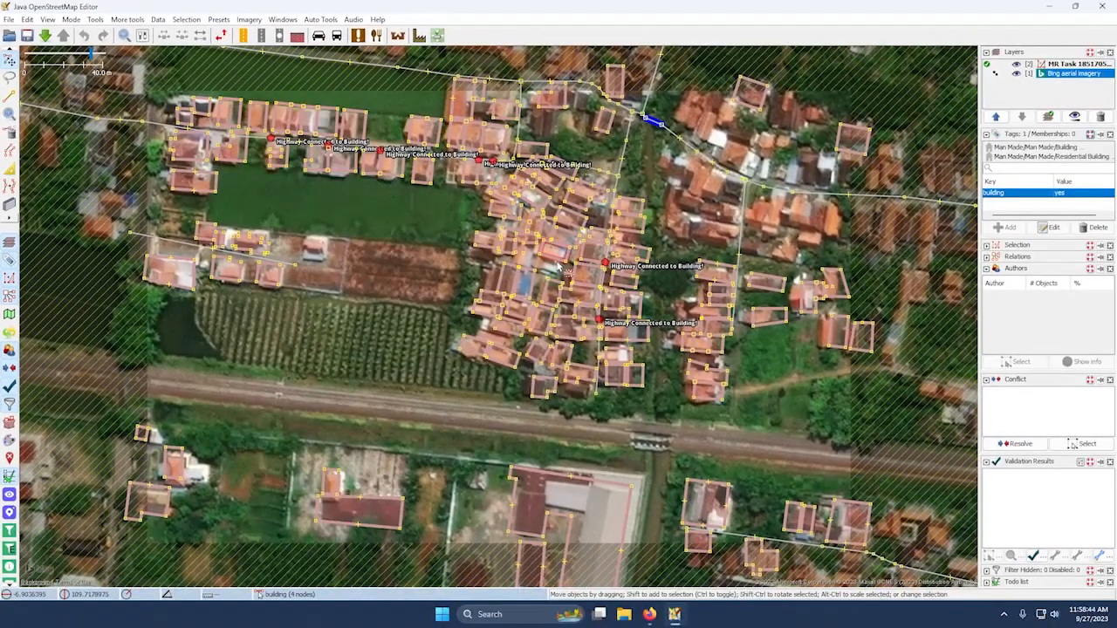
pyautogui.click(586, 252)
pyautogui.press('Escape')
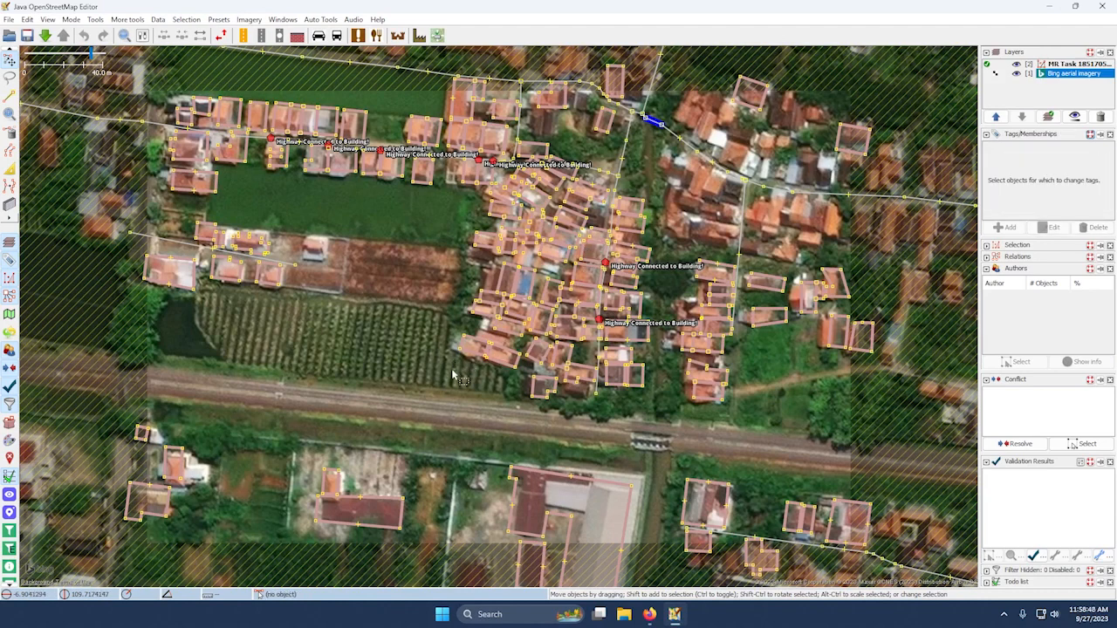
pyautogui.moveTo(433, 284); pyautogui.dragTo(410, 323)
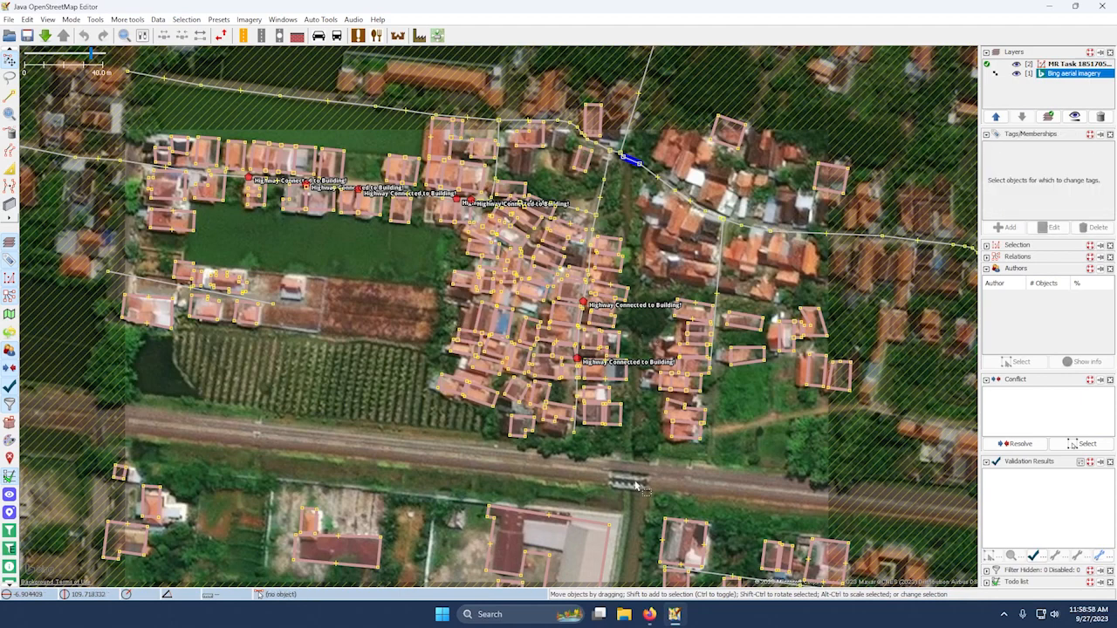
# Switch to MapRoulette to check where the task marker sits among the buildings, and return to JOSM
pyautogui.click(674, 614)
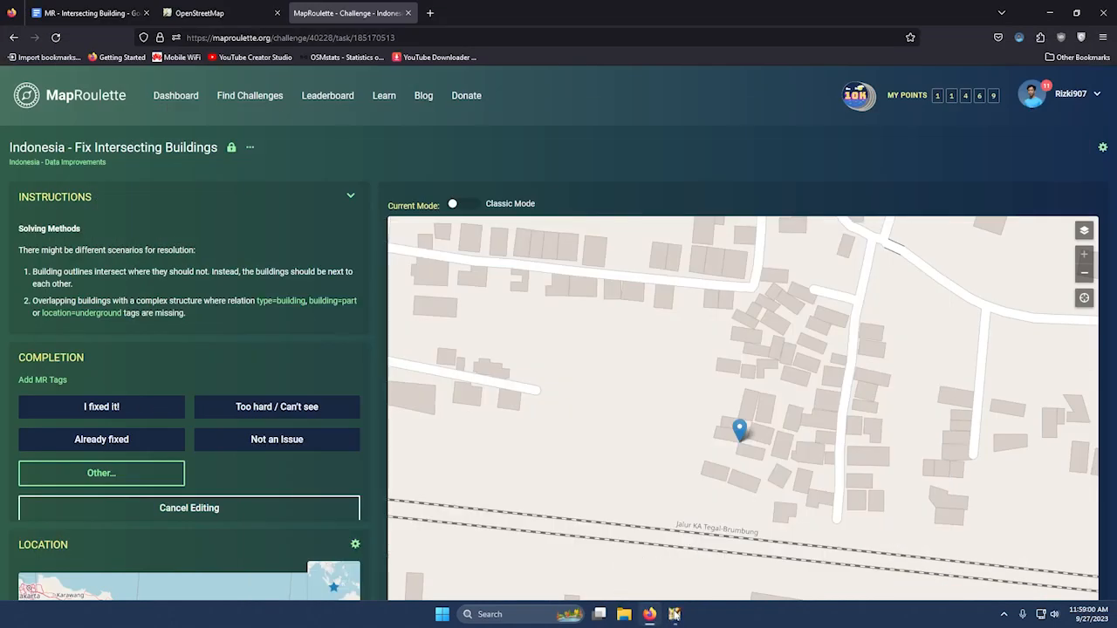
pyautogui.moveTo(791, 418); pyautogui.dragTo(753, 322)
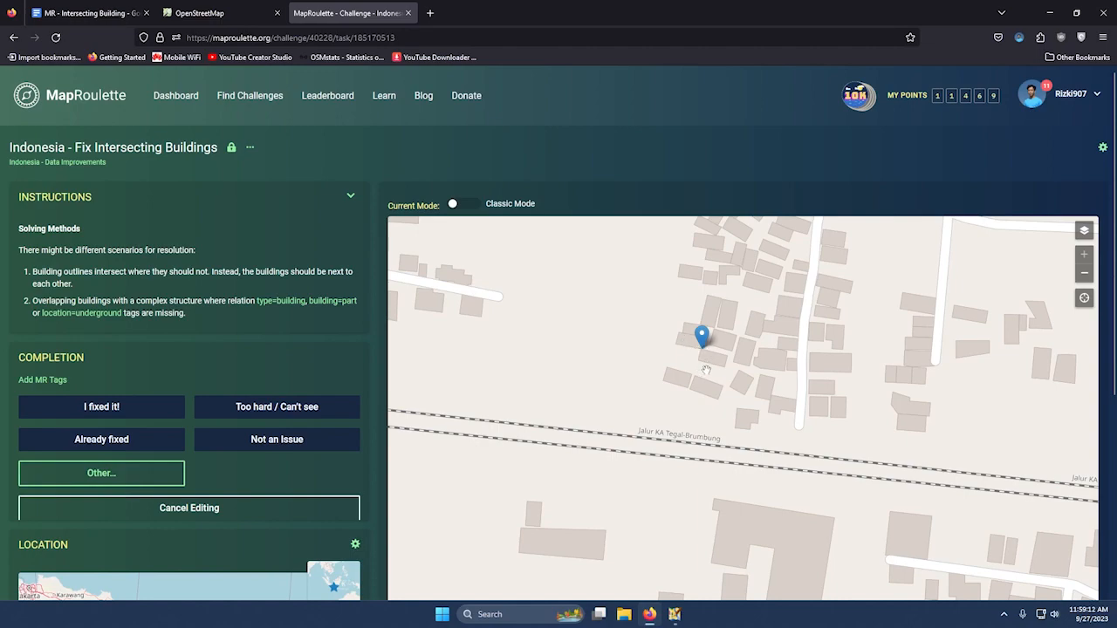
pyautogui.click(675, 614)
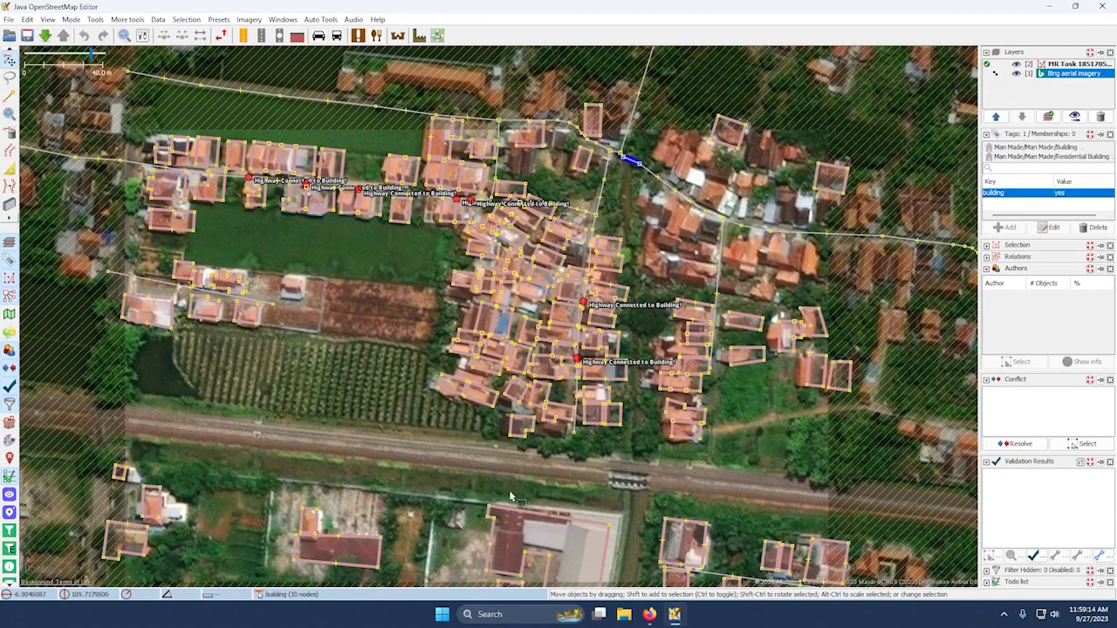
# Examine the shared corner where the marked building meets the building to its southeast, selecting each outline
pyautogui.scroll(5, 489, 346)
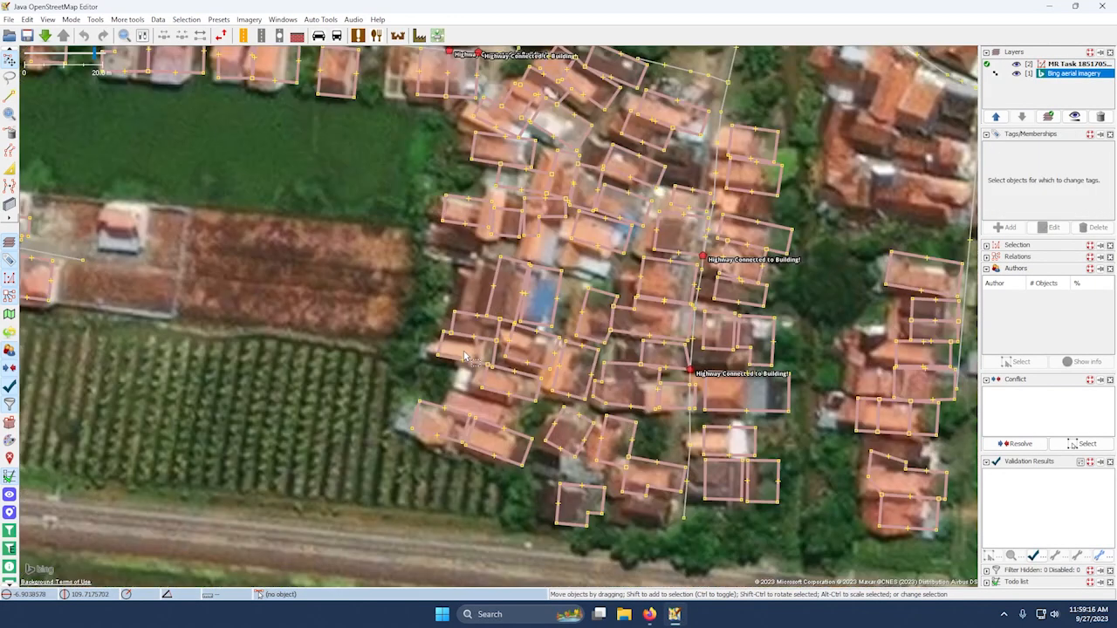
pyautogui.moveTo(440, 458); pyautogui.dragTo(491, 368)
pyautogui.click(579, 307)
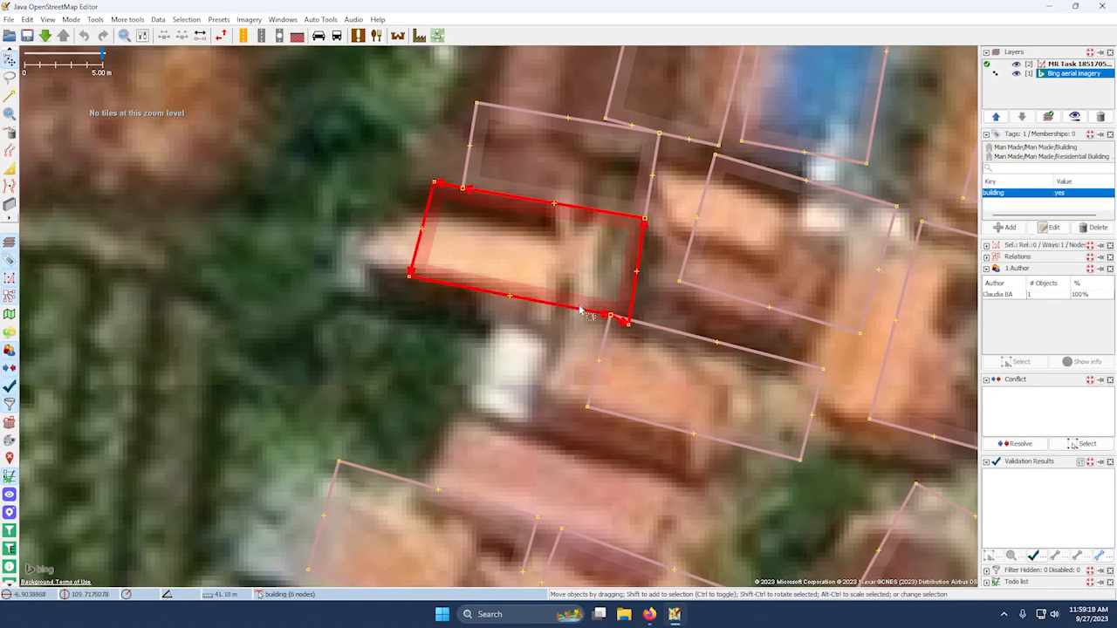
pyautogui.click(621, 323)
pyautogui.scroll(3, 628, 322)
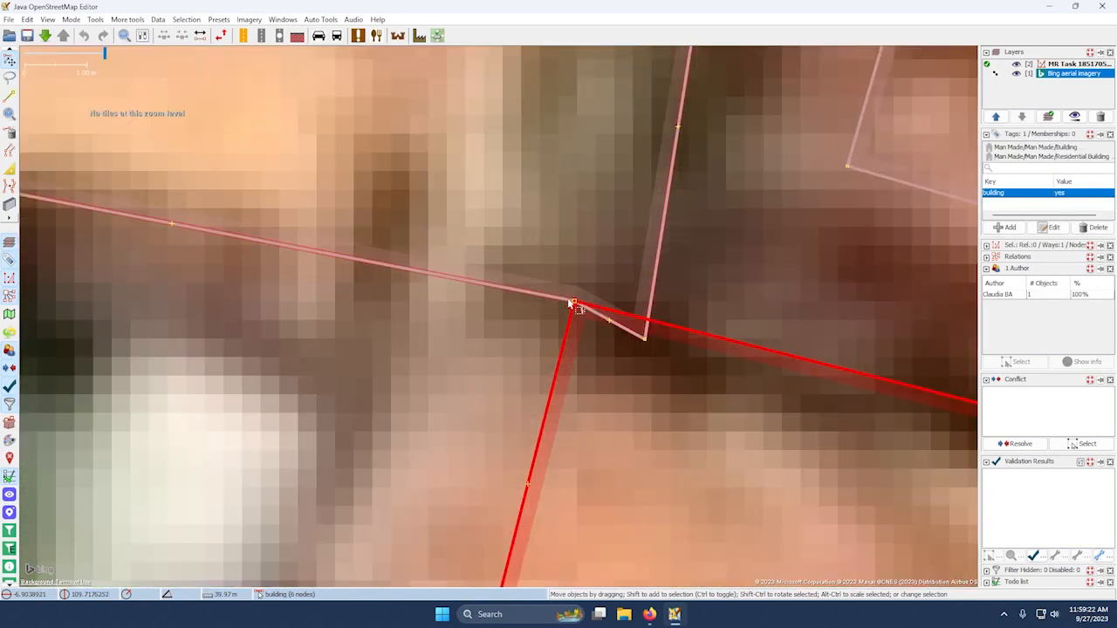
pyautogui.scroll(-5, 625, 329)
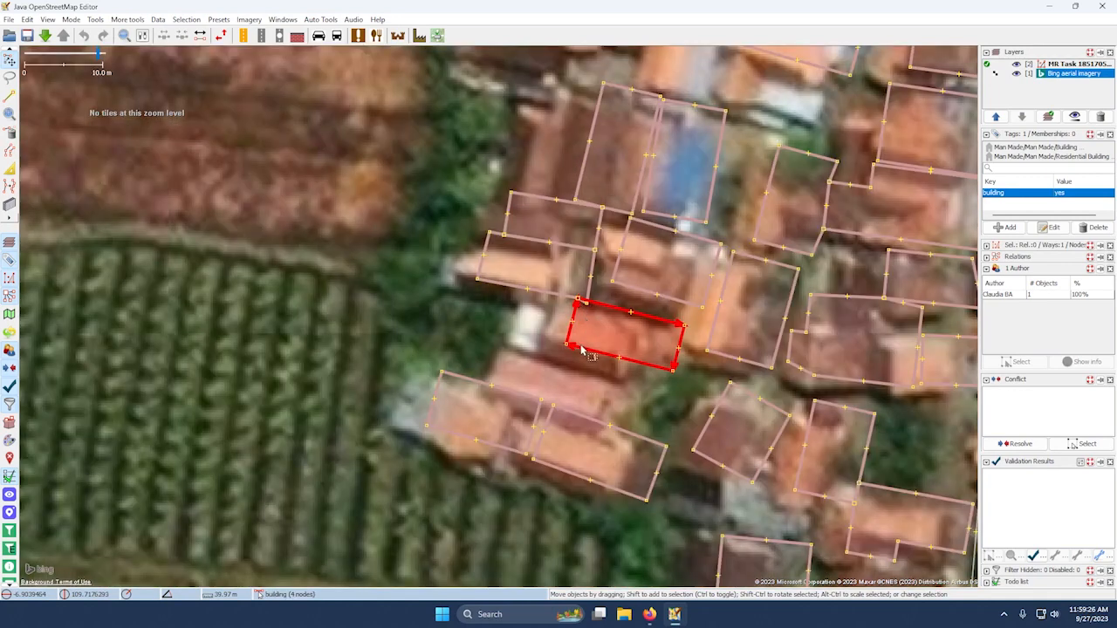
pyautogui.scroll(2, 591, 307)
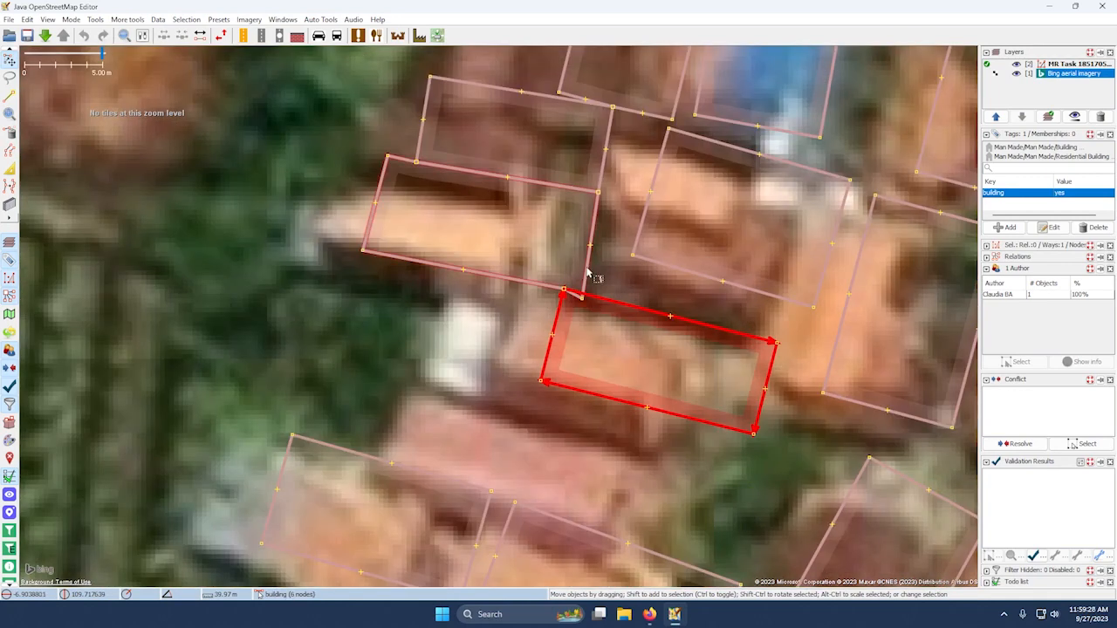
# Unglue the building southeast of the marked one from the corner node it shares with its neighbour
pyautogui.click(588, 276)
pyautogui.click(600, 299)
pyautogui.press('g')
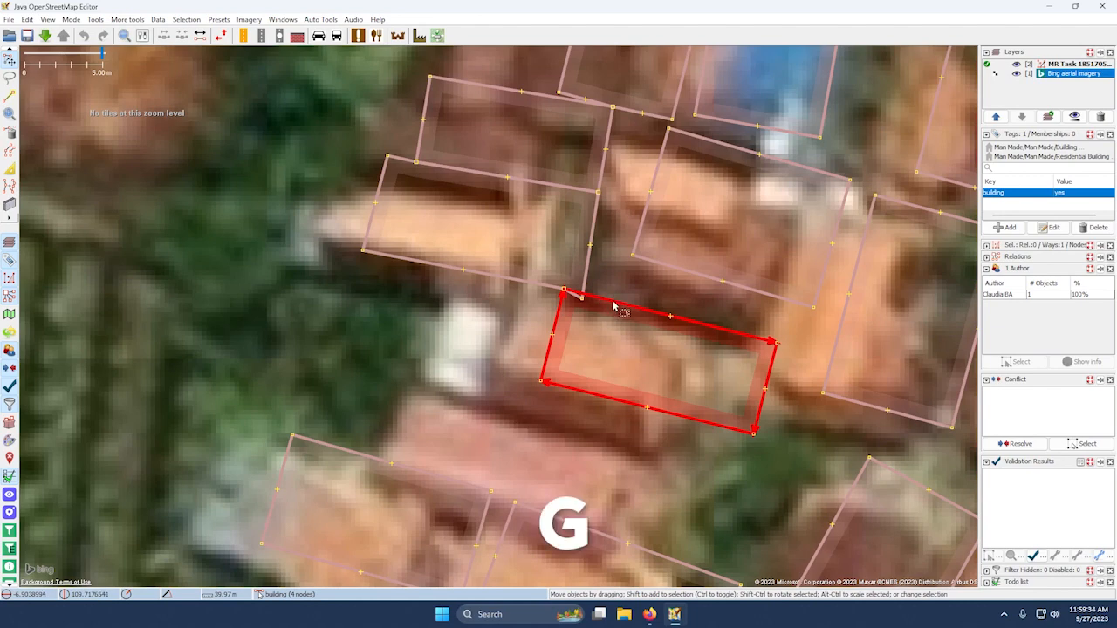
# Move the building southeast of the marked one westward, detached from the marked building's corner, toward its roof in the imagery
pyautogui.press('g')
pyautogui.click(590, 302)
pyautogui.moveTo(590, 301); pyautogui.dragTo(559, 307)
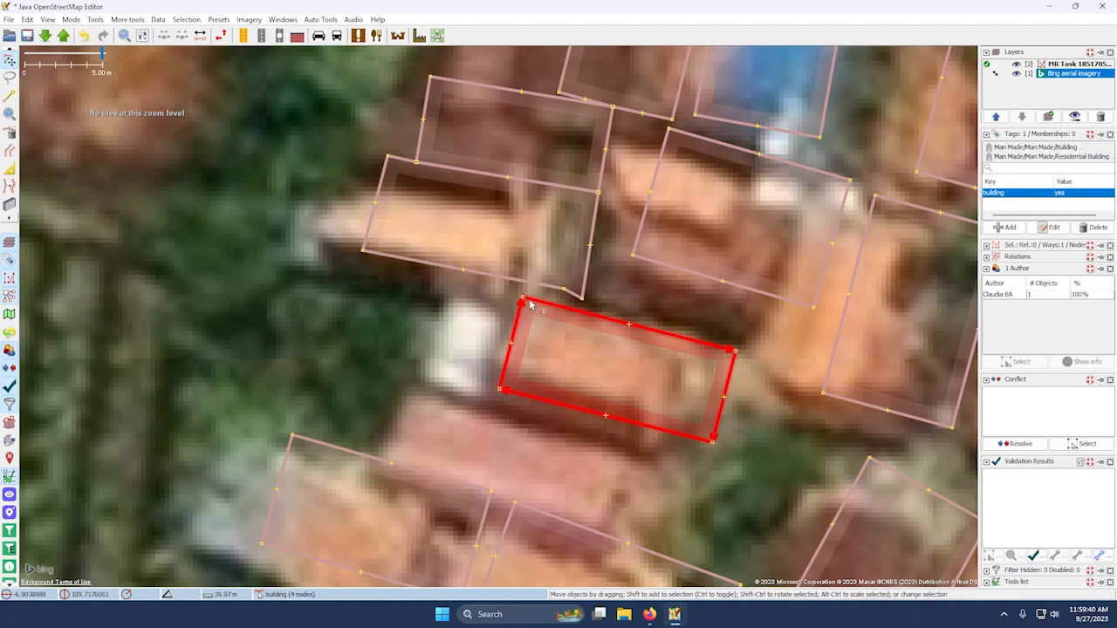
# Fit the southeastern building's four corners to its roof, including the white section, square the outline, and deselect it
pyautogui.press('w')
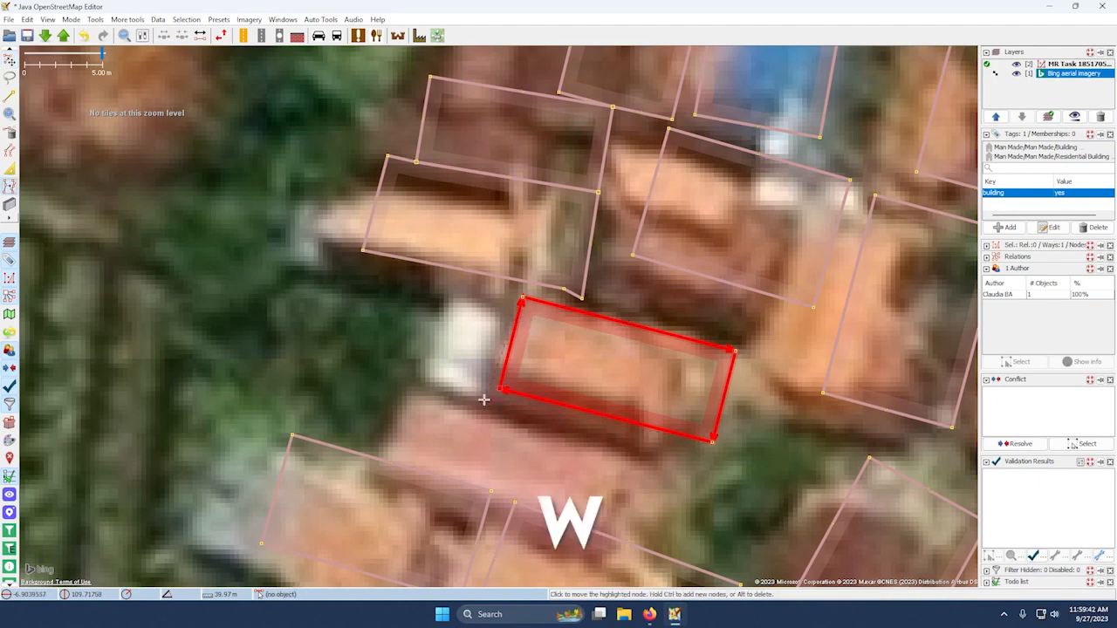
pyautogui.click(419, 381)
pyautogui.click(446, 293)
pyautogui.click(690, 345)
pyautogui.click(661, 453)
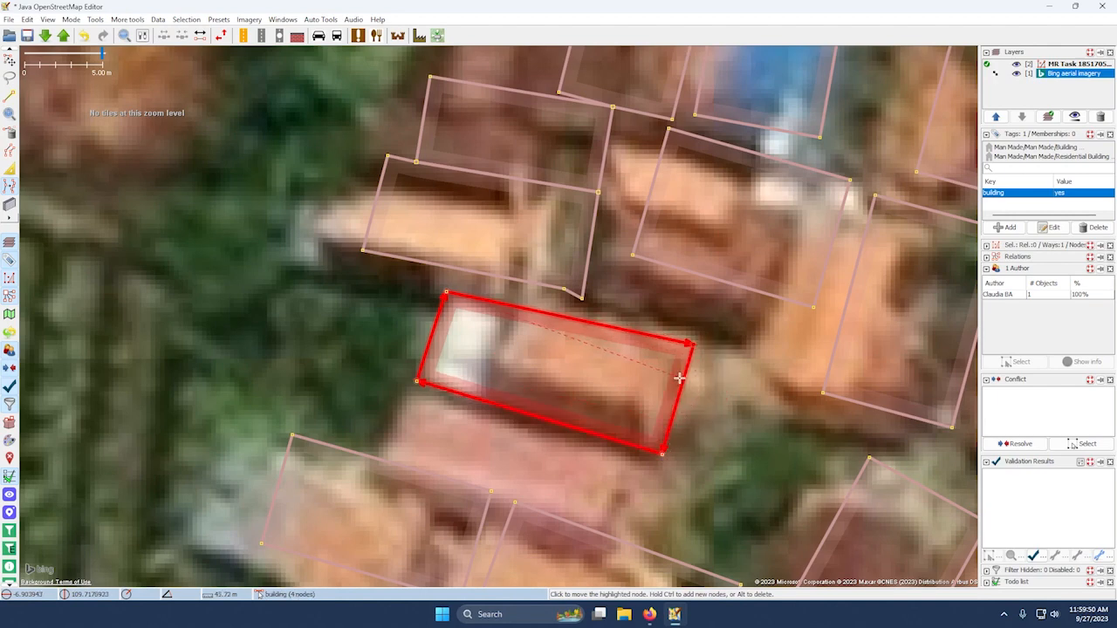
pyautogui.press('q')
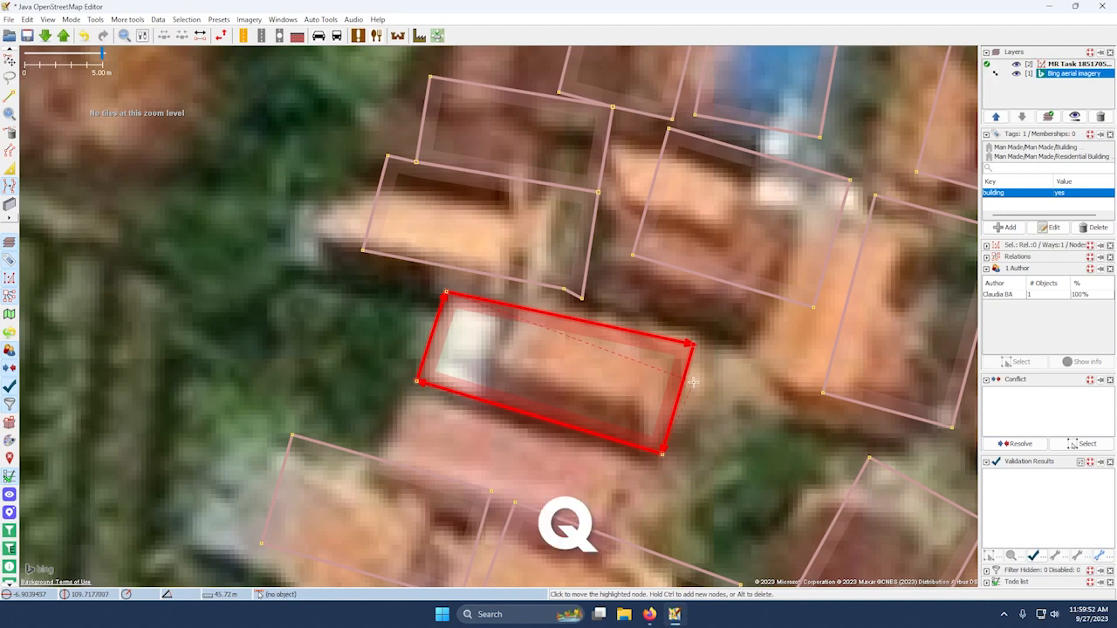
pyautogui.moveTo(598, 352); pyautogui.dragTo(635, 405)
pyautogui.press('s')
pyautogui.click(654, 362)
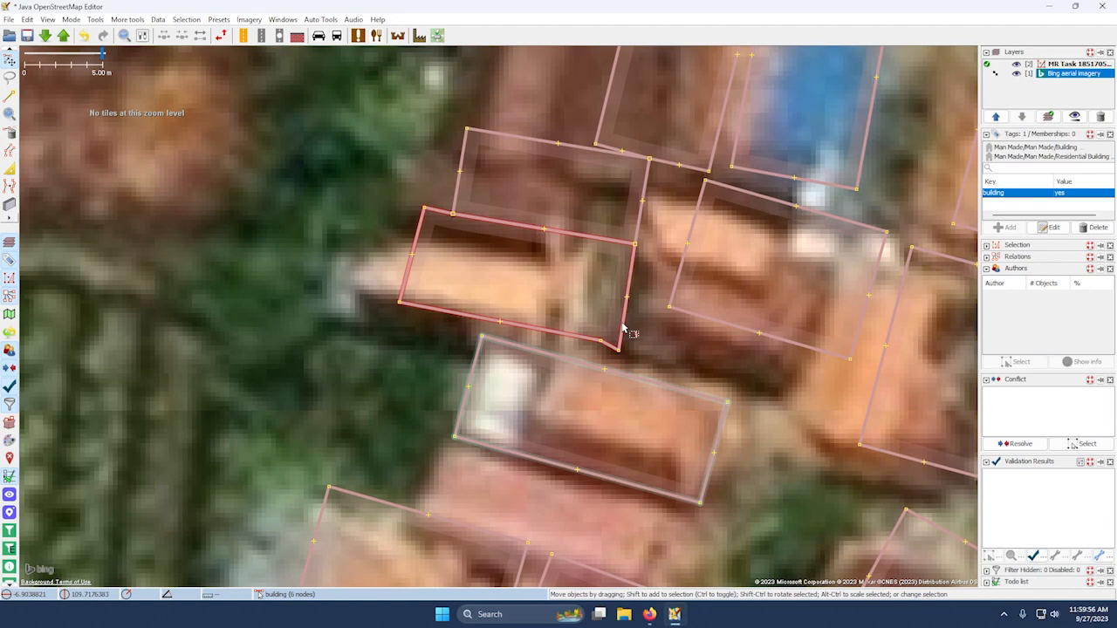
# Unglue the marked building from its northern neighbour and move it west onto its own roof
pyautogui.click(622, 329)
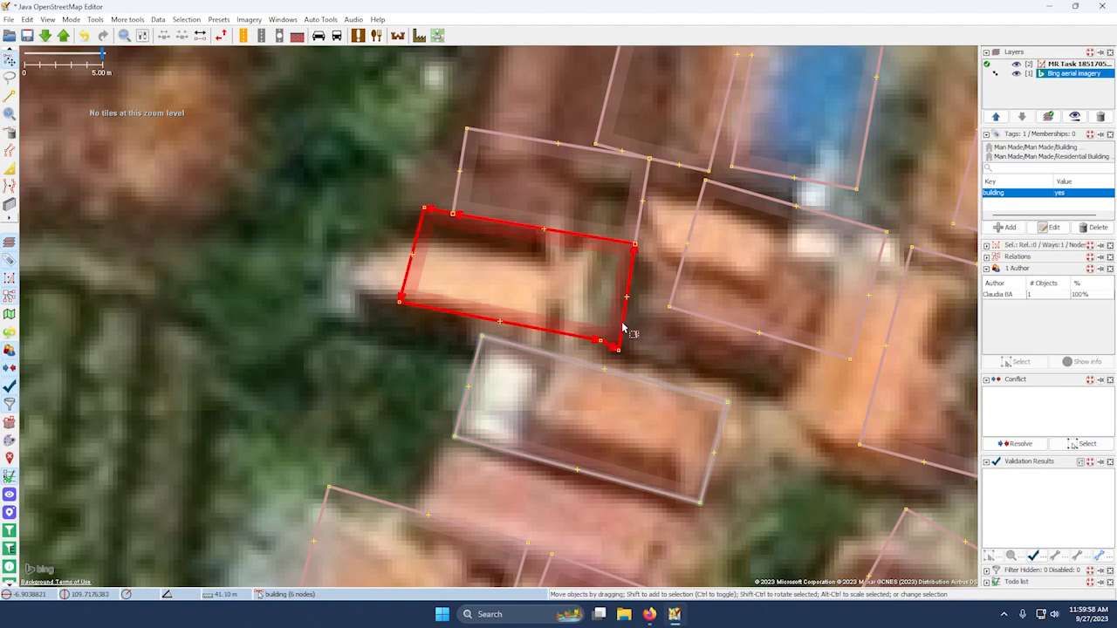
pyautogui.press('g')
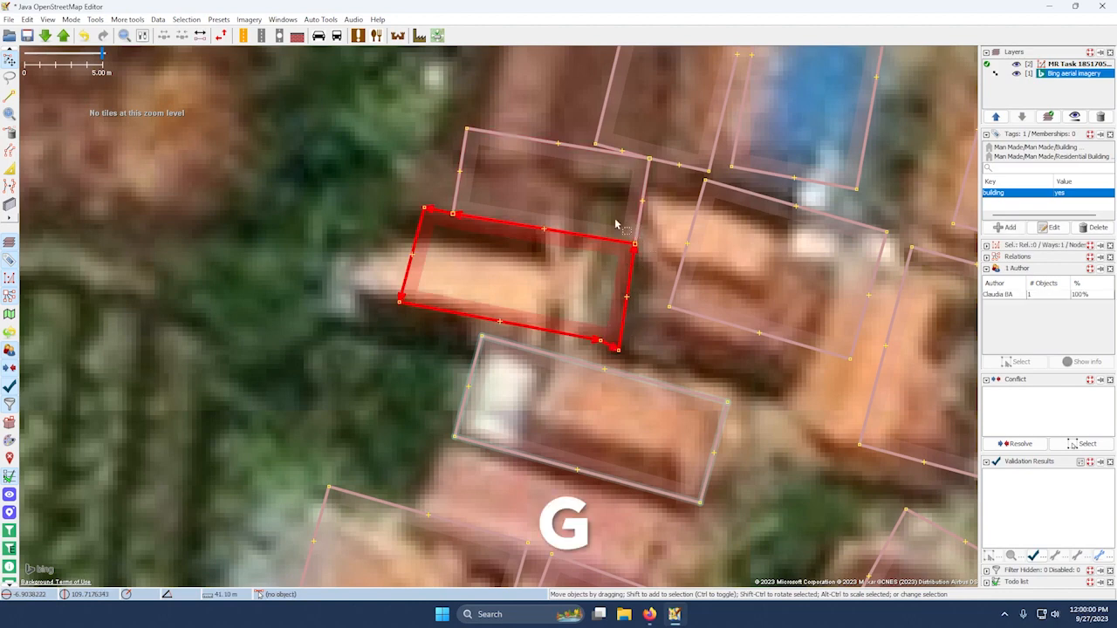
pyautogui.press('g')
pyautogui.click(629, 274)
pyautogui.moveTo(629, 274); pyautogui.dragTo(579, 275)
pyautogui.moveTo(408, 338); pyautogui.dragTo(507, 324)
# Adjust the marked building's two western corners and its northeast corner to match the roof in the imagery
pyautogui.press('w')
pyautogui.click(432, 291)
pyautogui.click(453, 210)
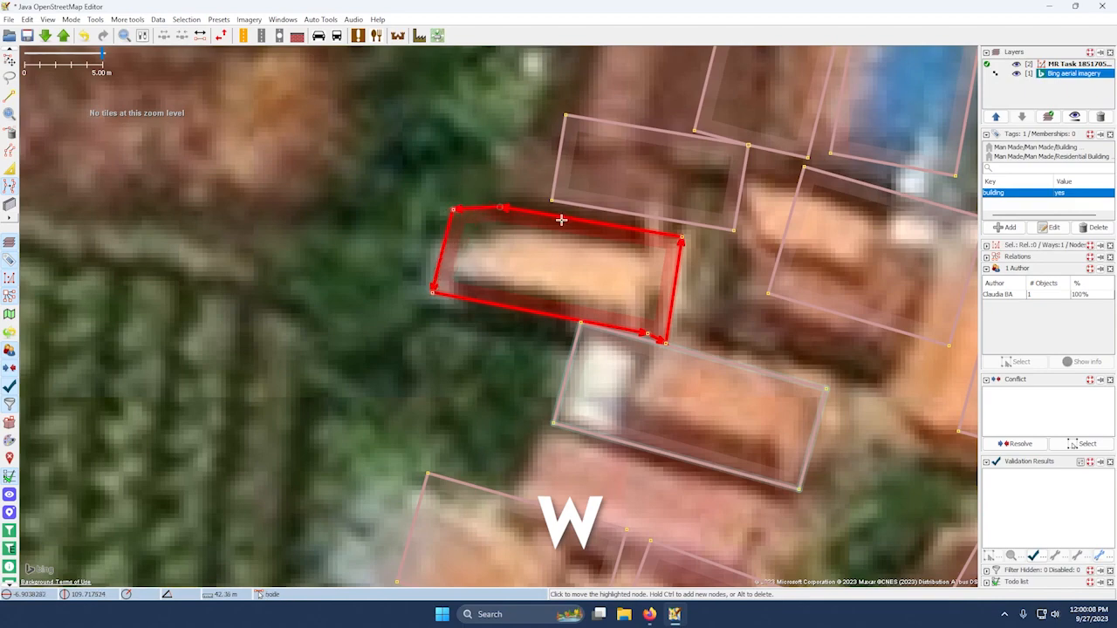
pyautogui.click(670, 243)
pyautogui.scroll(2, 644, 336)
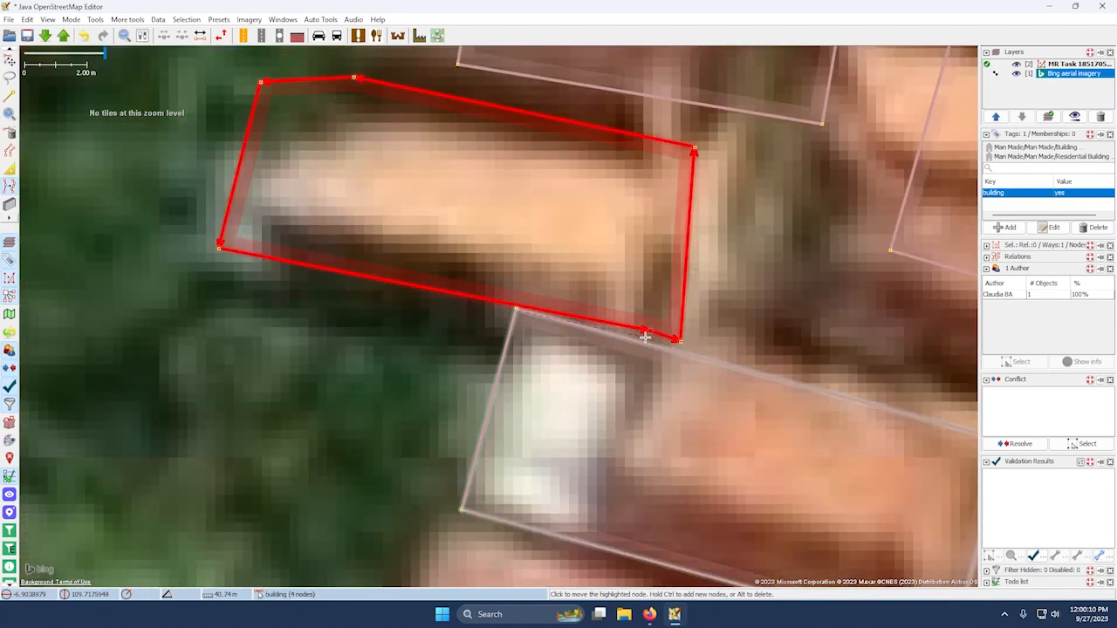
pyautogui.scroll(2, 645, 336)
pyautogui.scroll(-2, 644, 368)
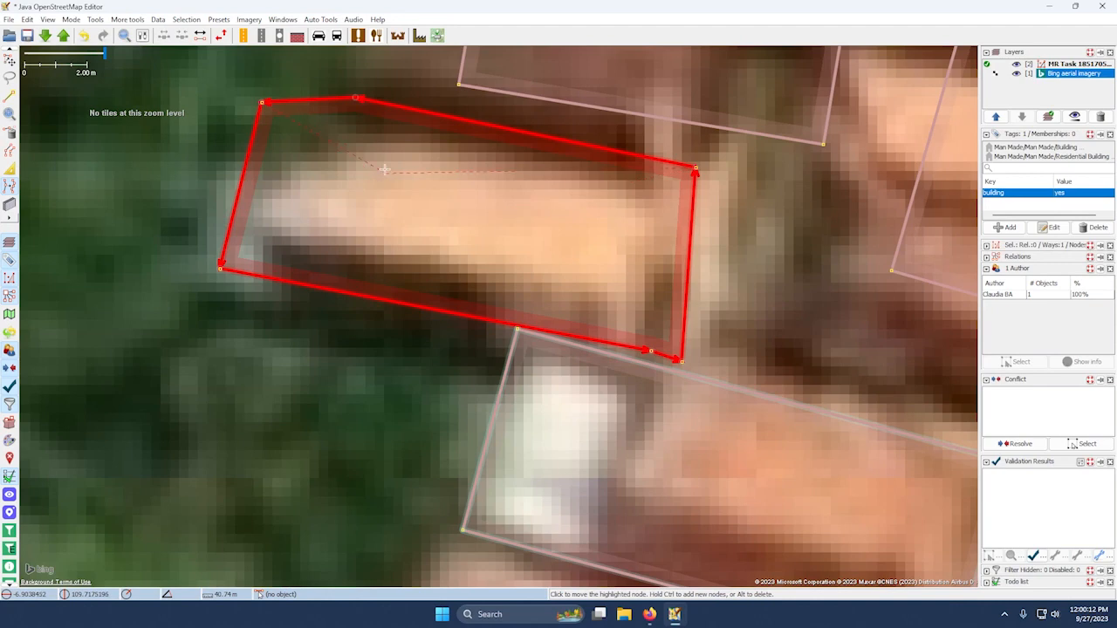
# Delete the surplus nodes on the marked building's south and north edges and square the outline
pyautogui.press('alt')
pyautogui.keyDown('alt'); pyautogui.click(645, 335); pyautogui.keyUp('alt')
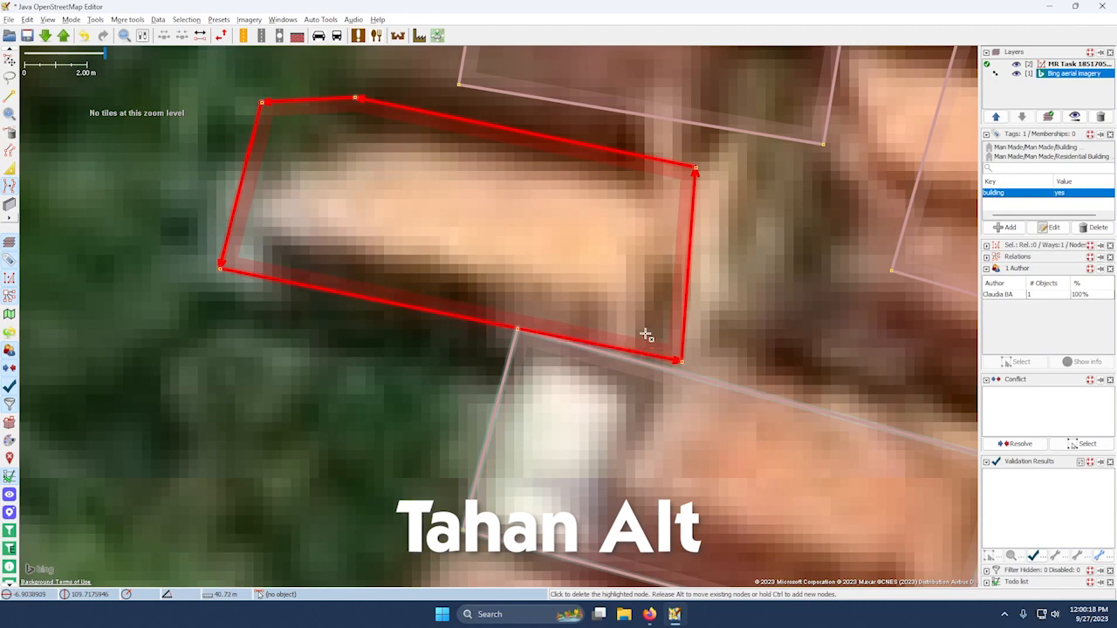
pyautogui.keyDown('alt'); pyautogui.click(357, 84); pyautogui.keyUp('alt')
pyautogui.scroll(-3, 688, 277)
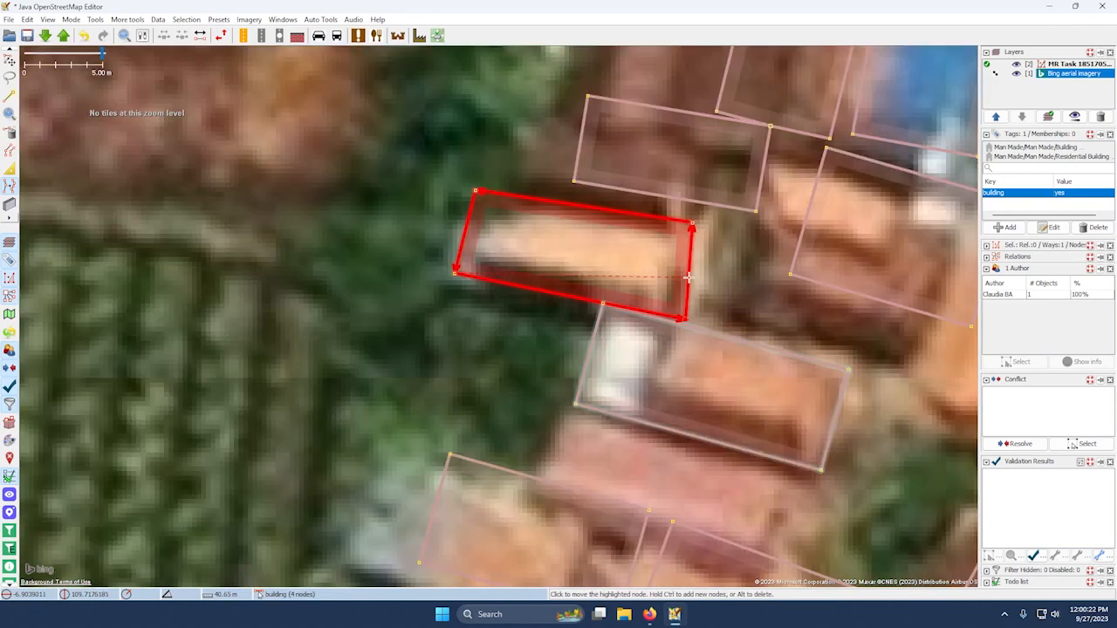
pyautogui.press('q')
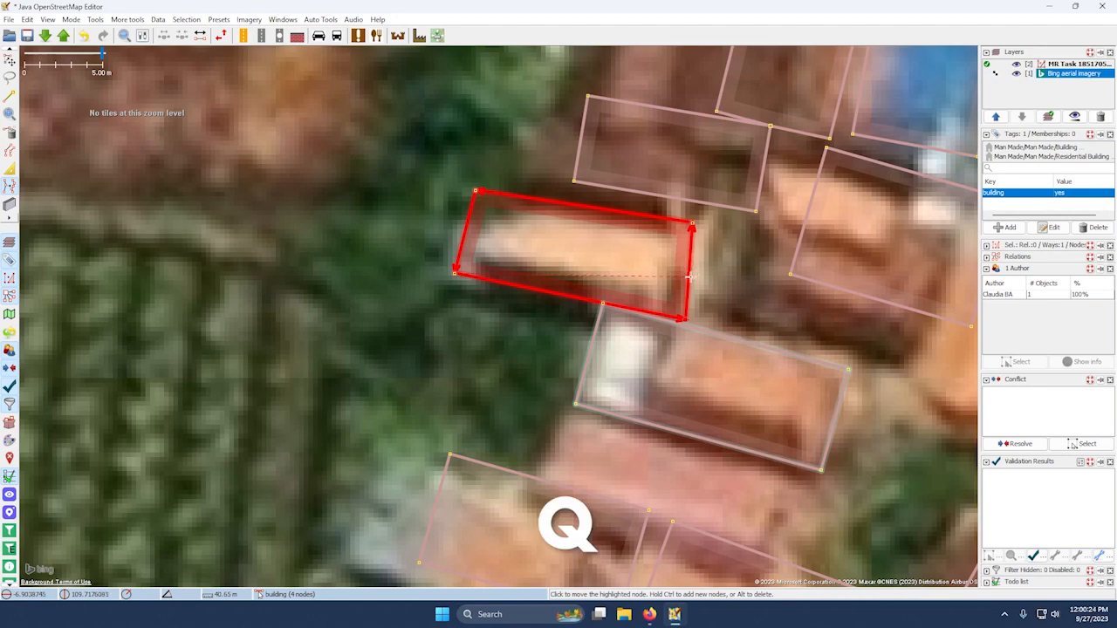
# Examine where the two corrected buildings meet and the surrounding block, selecting each outline to check for remaining overlap
pyautogui.scroll(3, 694, 284)
pyautogui.click(701, 290)
pyautogui.click(694, 281)
pyautogui.click(695, 288)
pyautogui.scroll(2, 521, 324)
pyautogui.click(520, 323)
pyautogui.click(498, 332)
pyautogui.scroll(-3, 498, 331)
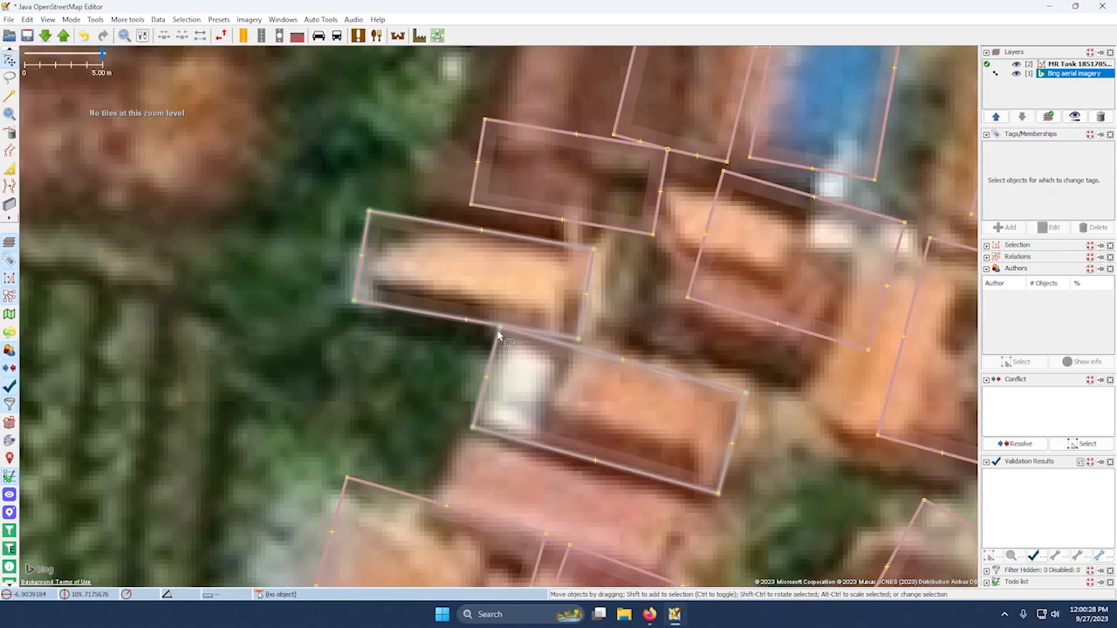
pyautogui.scroll(-2, 498, 335)
pyautogui.scroll(-2, 552, 340)
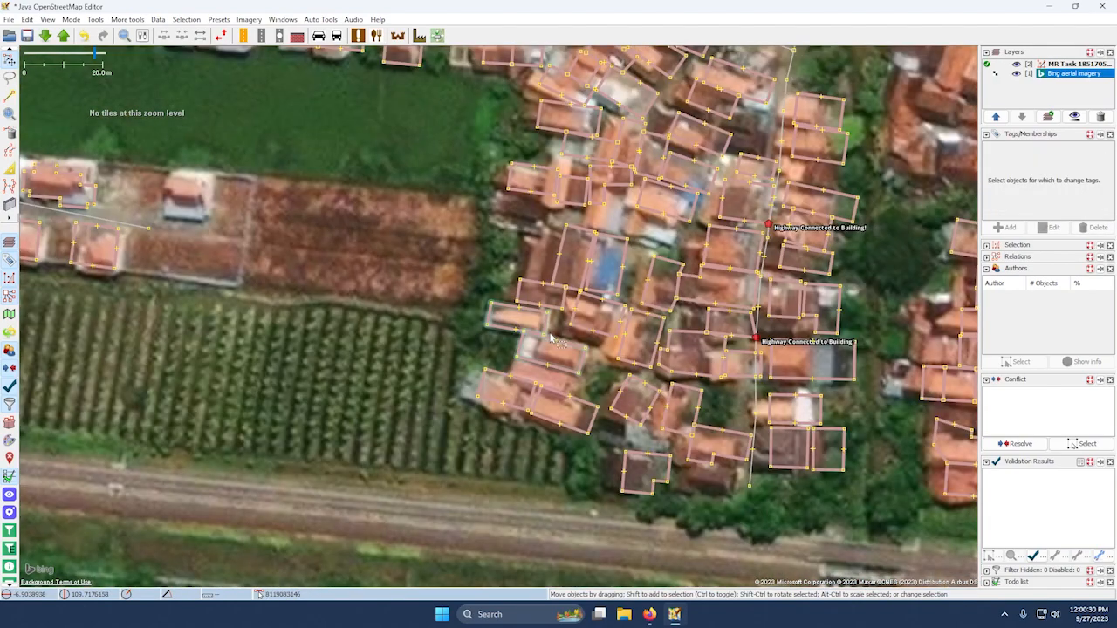
pyautogui.moveTo(551, 340); pyautogui.dragTo(497, 342)
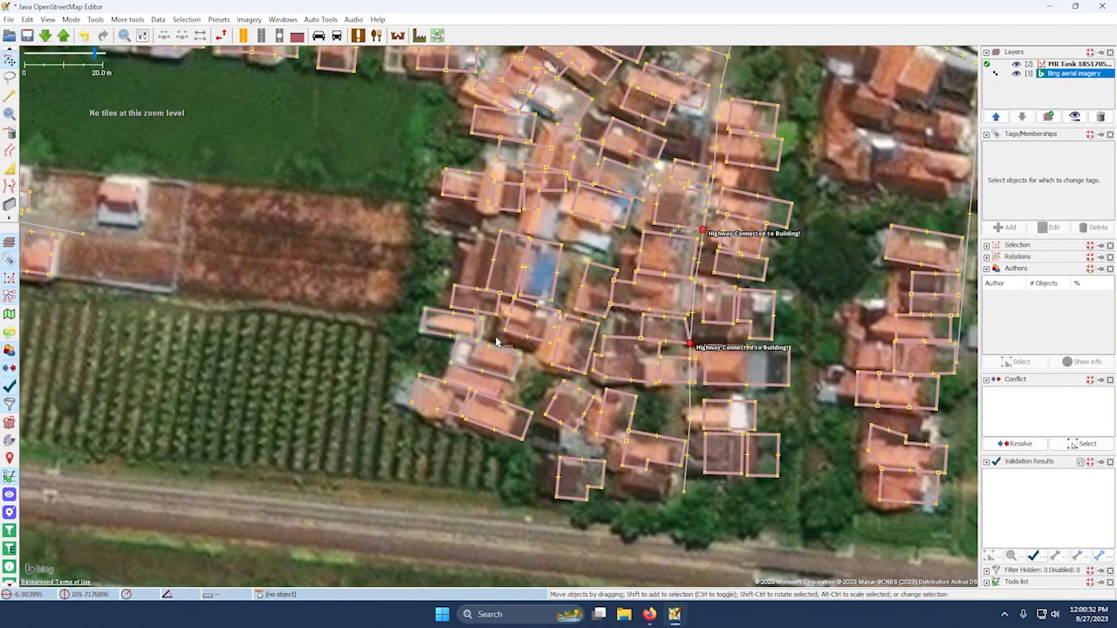
pyautogui.scroll(-2, 497, 342)
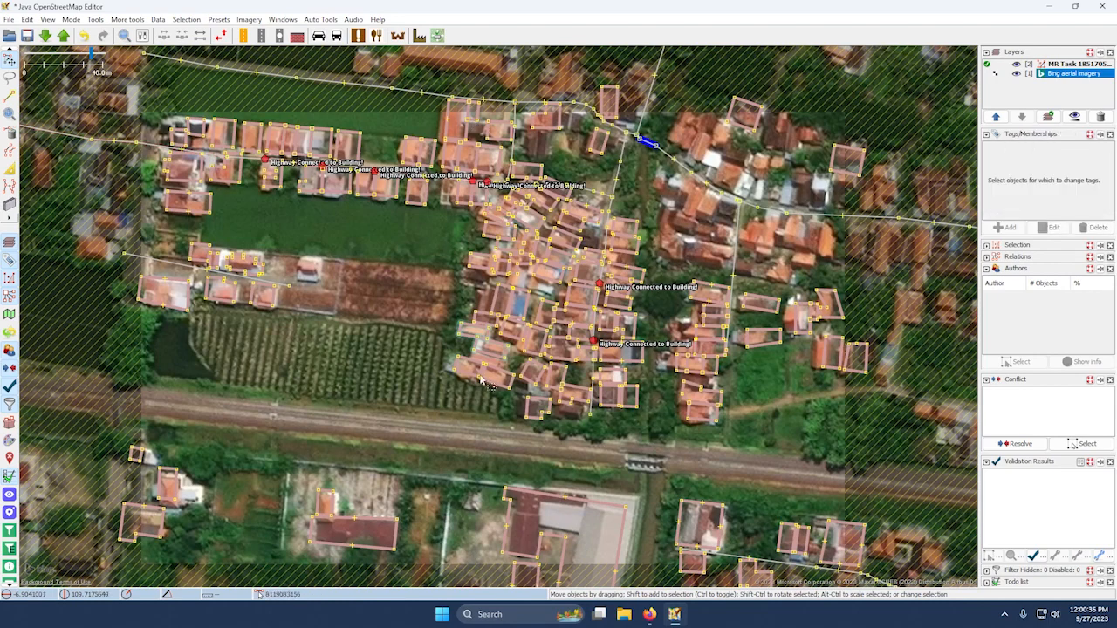
pyautogui.scroll(5, 473, 344)
pyautogui.click(506, 322)
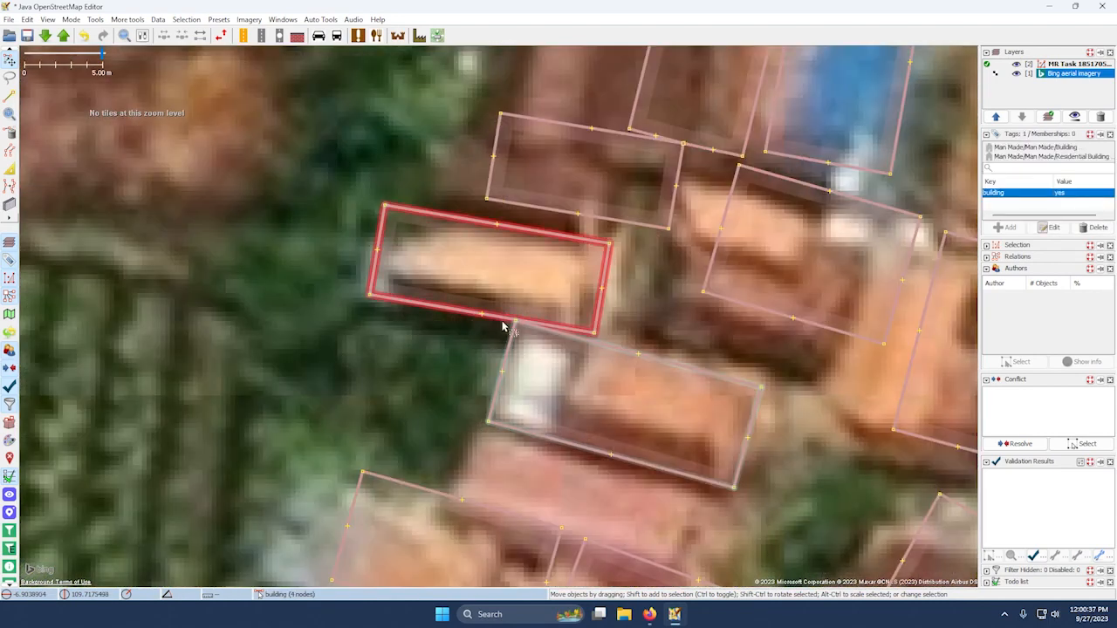
pyautogui.click(559, 350)
pyautogui.click(561, 327)
pyautogui.click(479, 316)
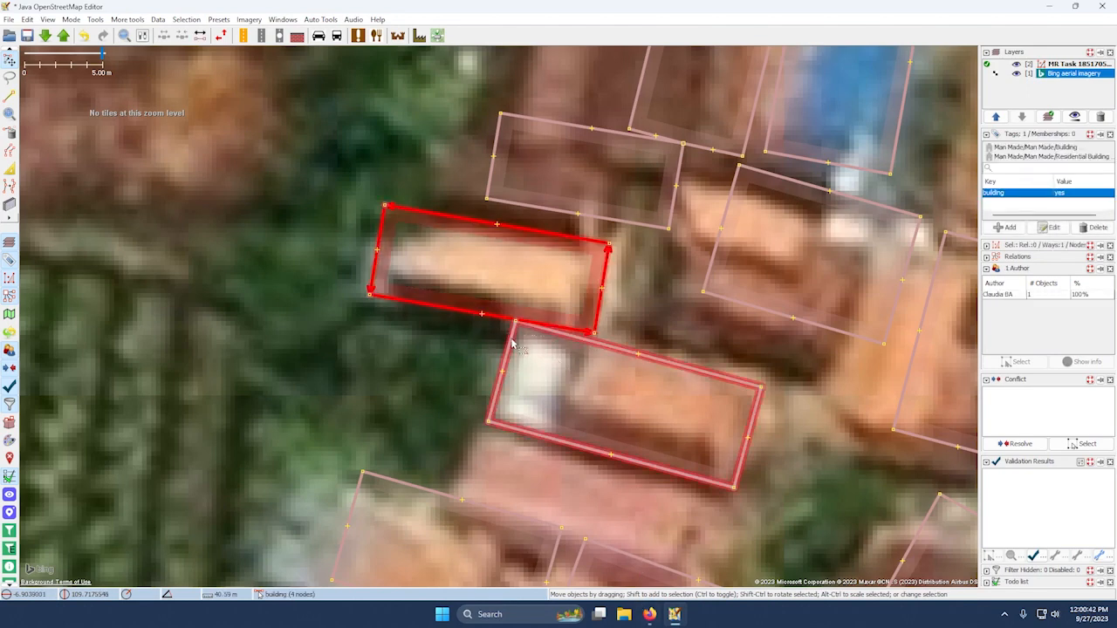
pyautogui.click(513, 343)
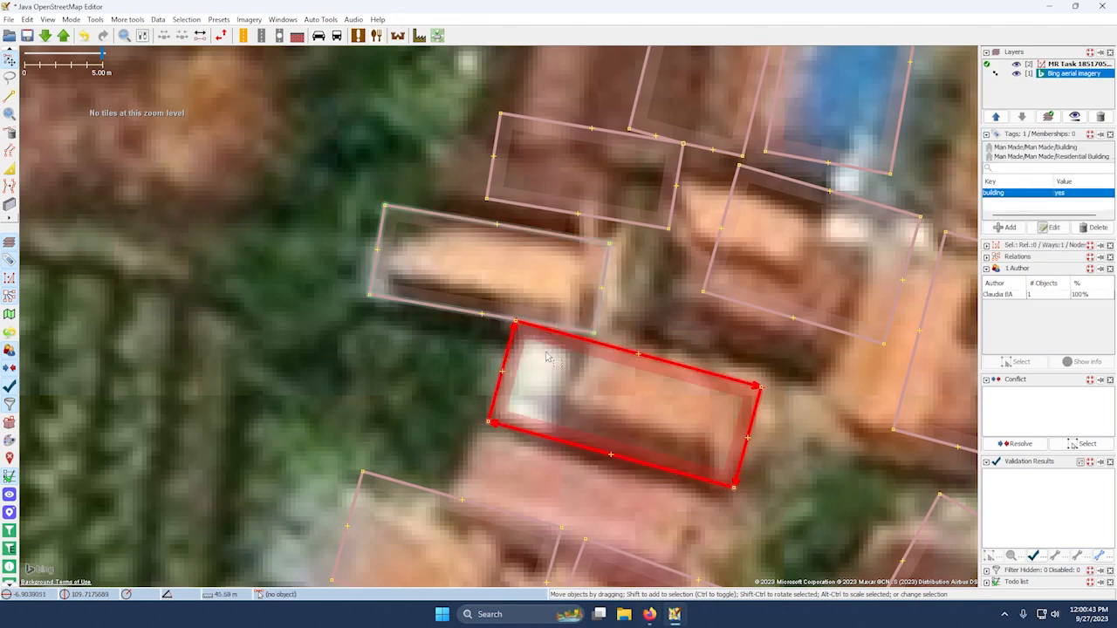
pyautogui.click(632, 322)
pyautogui.click(510, 320)
pyautogui.scroll(-2, 508, 320)
pyautogui.click(544, 315)
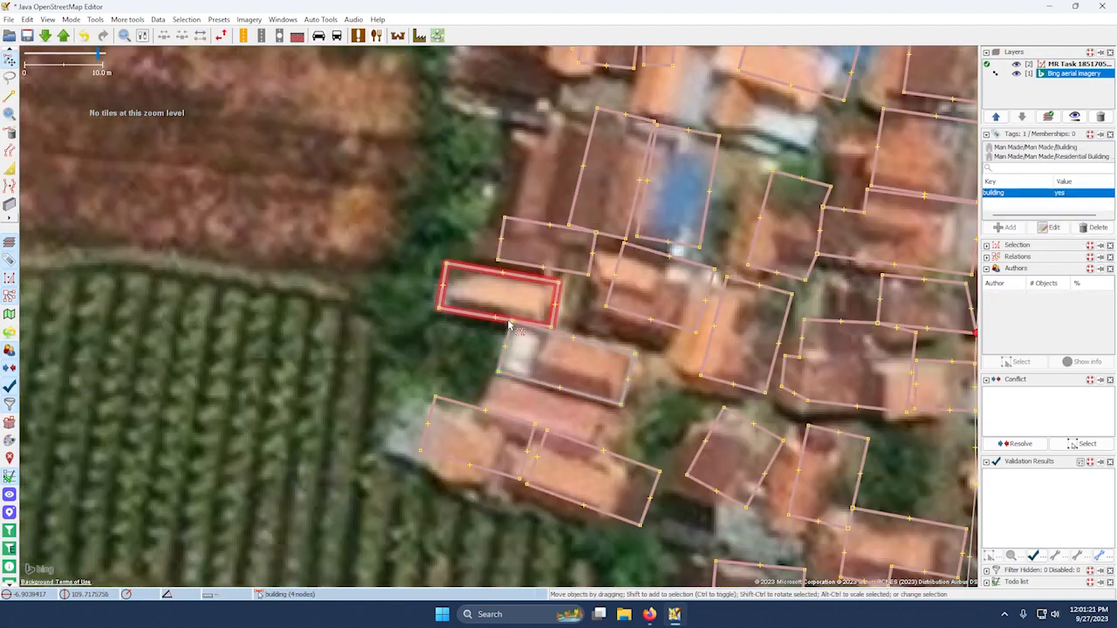
pyautogui.moveTo(545, 317); pyautogui.dragTo(505, 329)
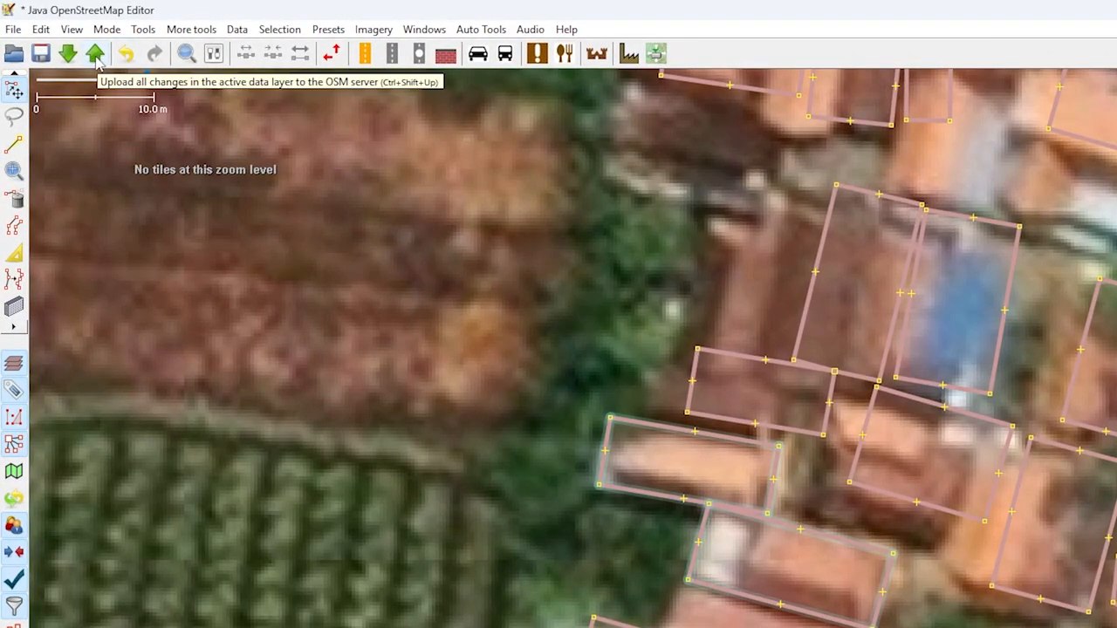
# Upload the edits to OpenStreetMap with #mapidn added after #maproulette in the changeset comment and Bing as the source
pyautogui.click(95, 55)
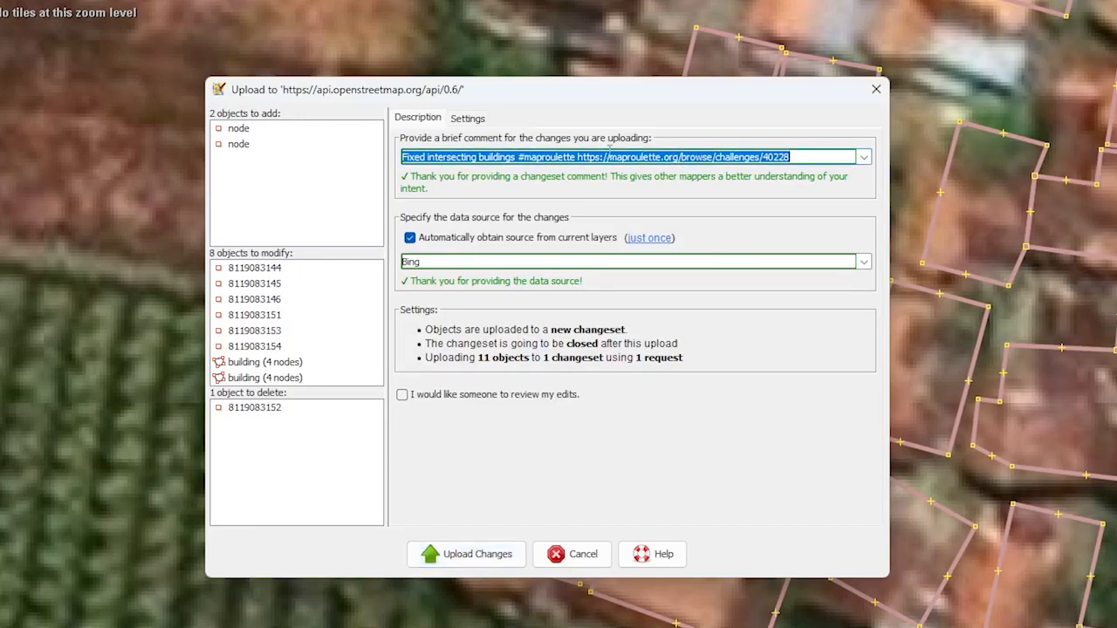
pyautogui.click(576, 153)
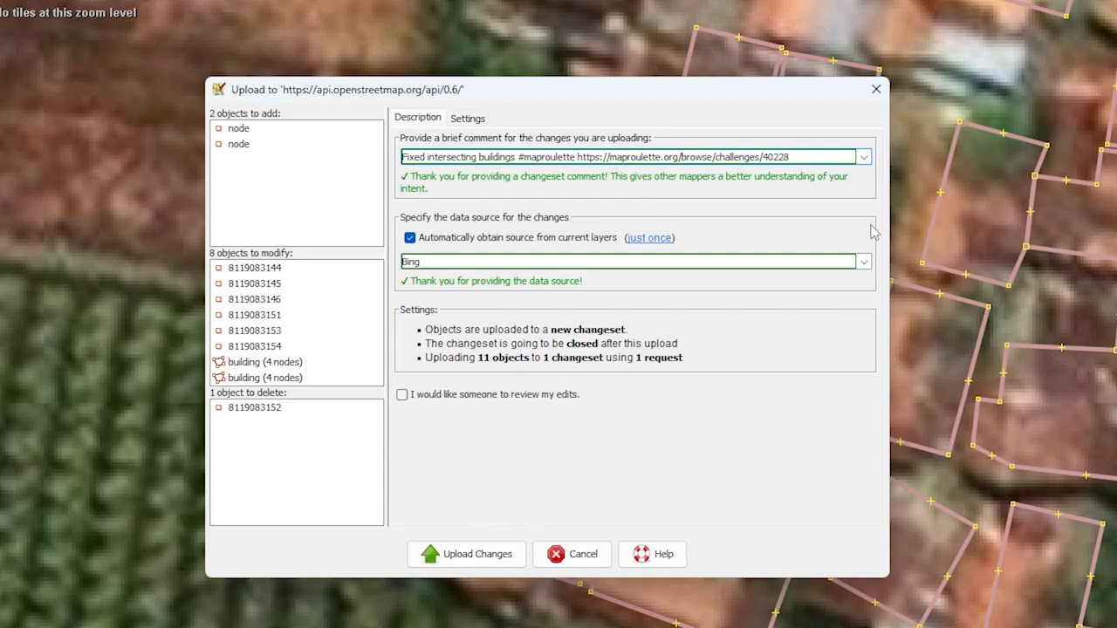
pyautogui.moveTo(790, 98); pyautogui.dragTo(817, 112)
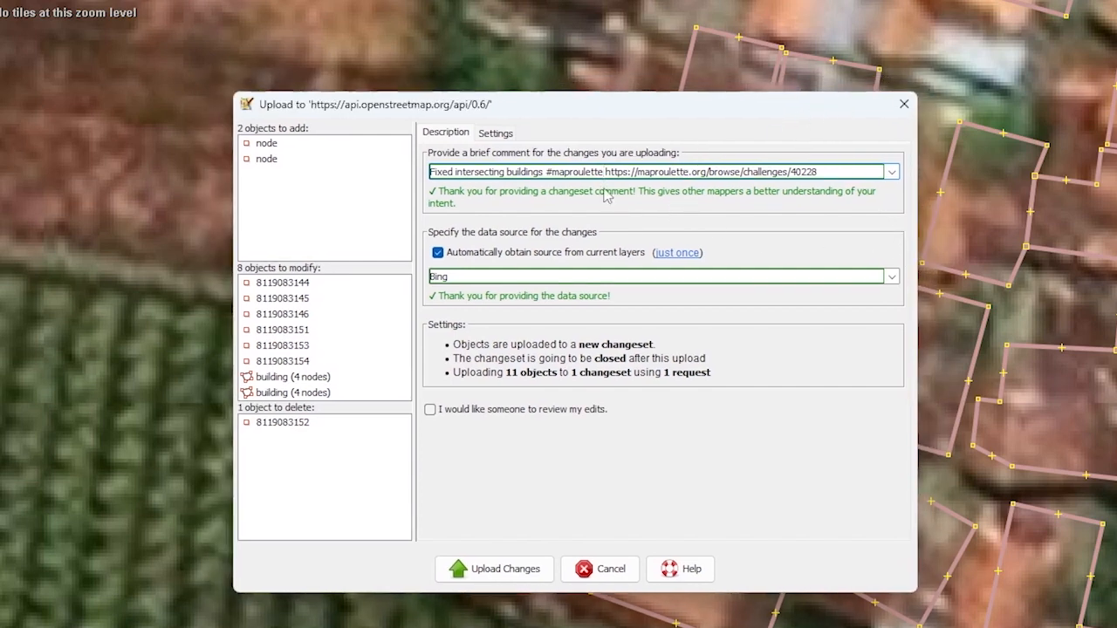
pyautogui.write('#')
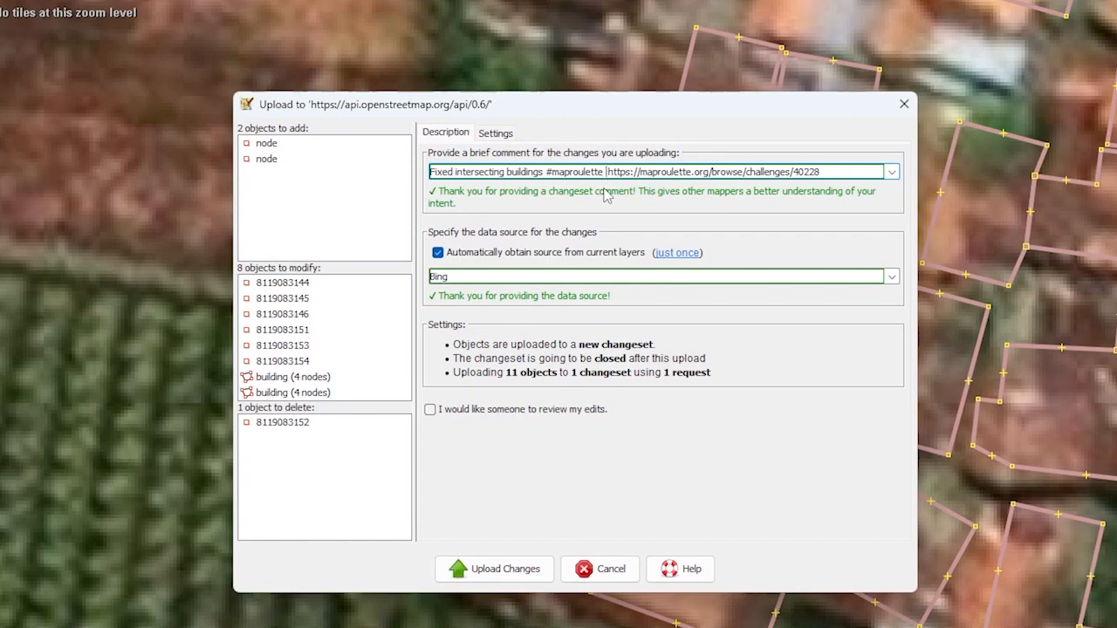
pyautogui.write('mapidn')
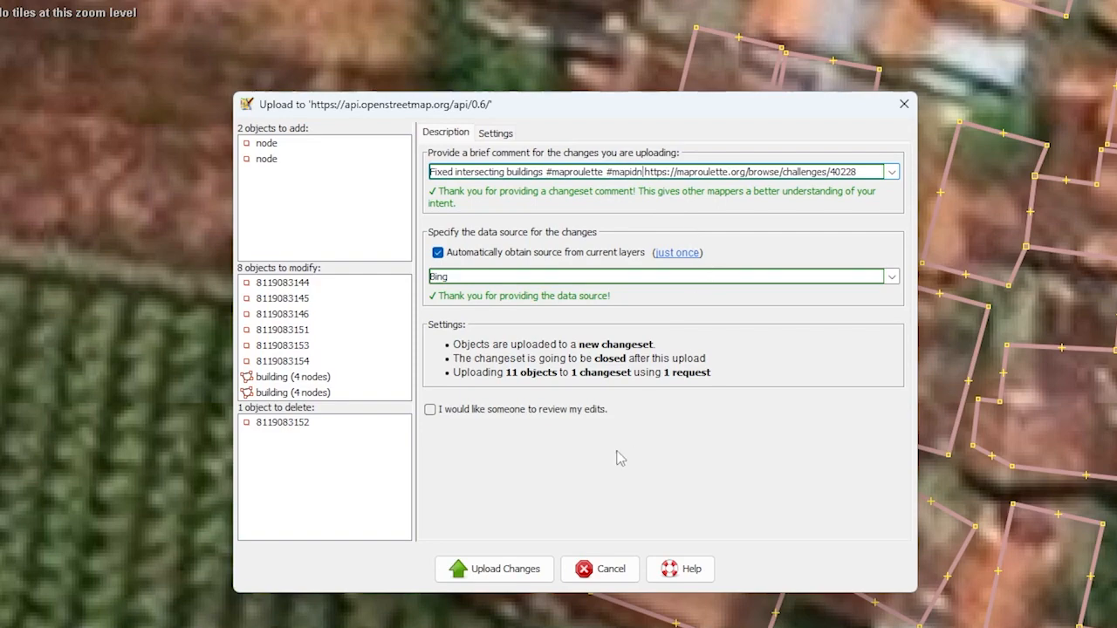
pyautogui.click(493, 568)
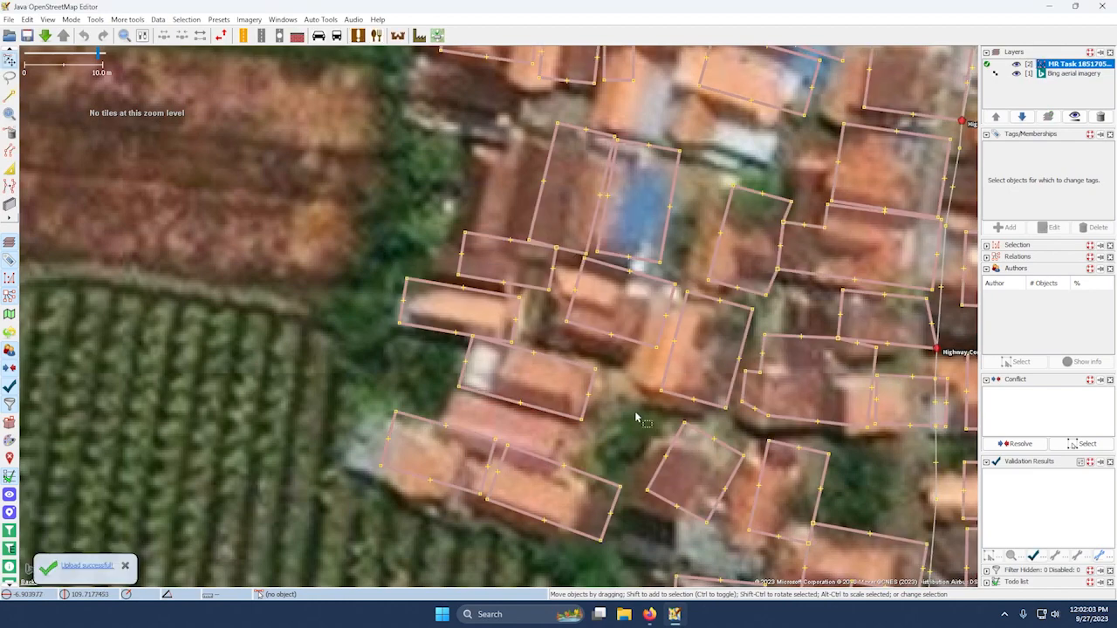
# Delete the uploaded MR Task data layer, keeping the Bing aerial imagery layer
pyautogui.click(723, 233)
pyautogui.click(848, 176)
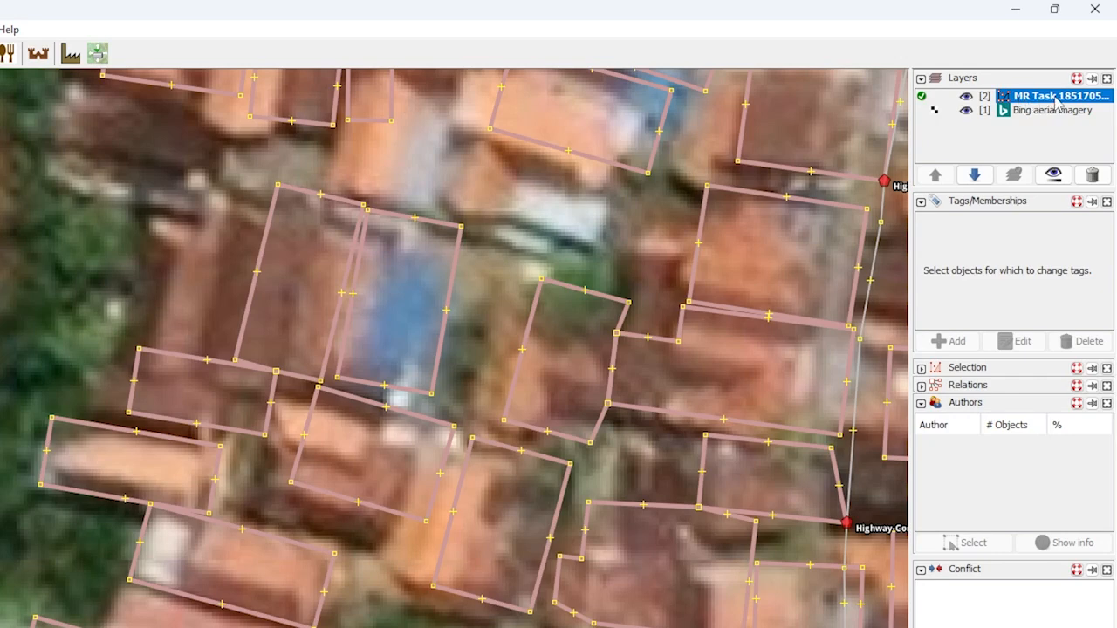
pyautogui.click(1091, 175)
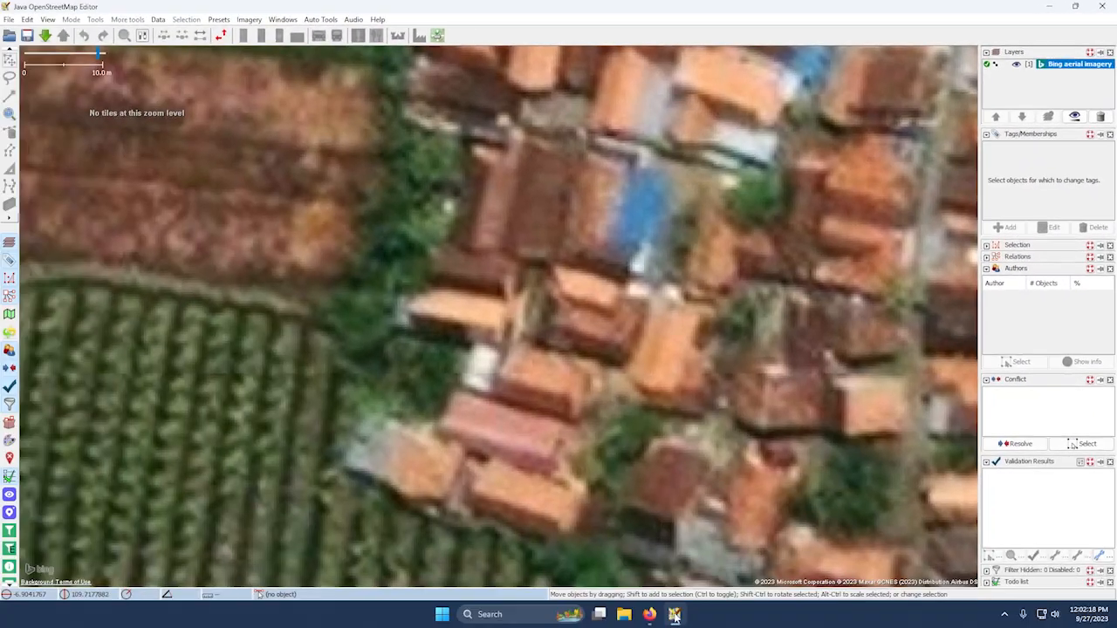
# Switch to MapRoulette and submit the task as fixed, with a nearby task chosen as the next one
pyautogui.click(674, 614)
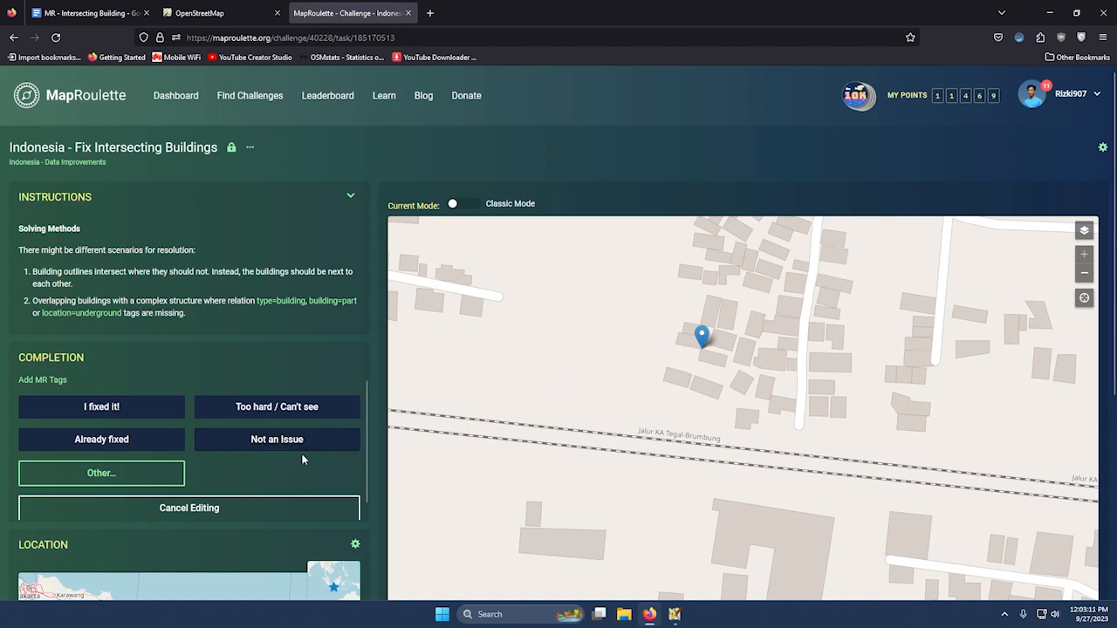
pyautogui.click(138, 408)
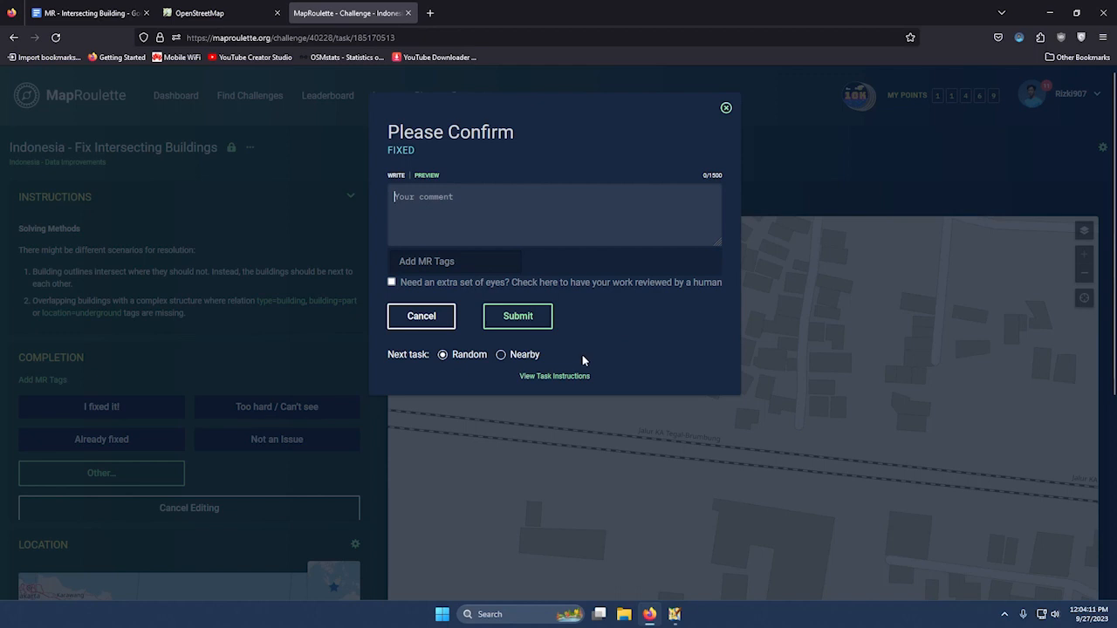
pyautogui.click(500, 354)
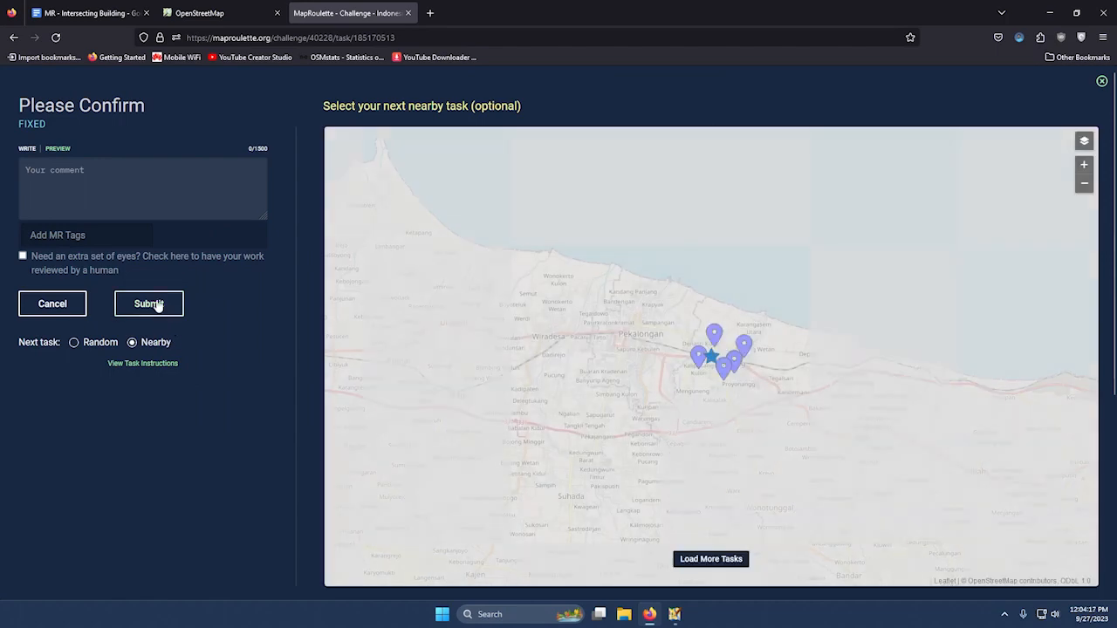
pyautogui.click(149, 303)
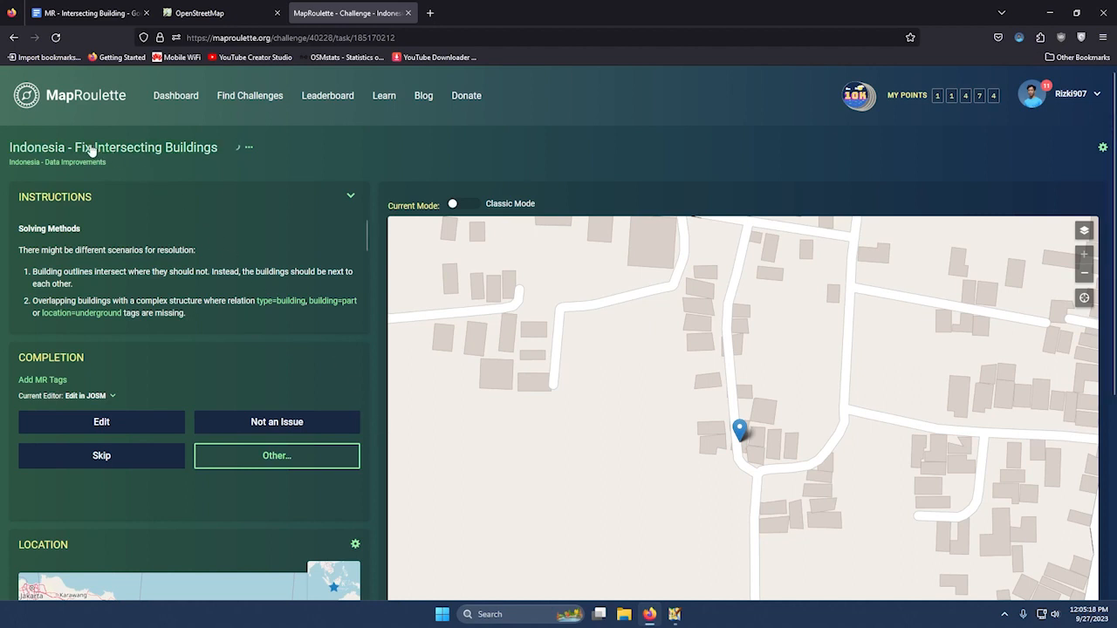
# Open the Indonesia - Fix Intersecting Buildings challenge page and review its leaderboard rankings
pyautogui.click(41, 148)
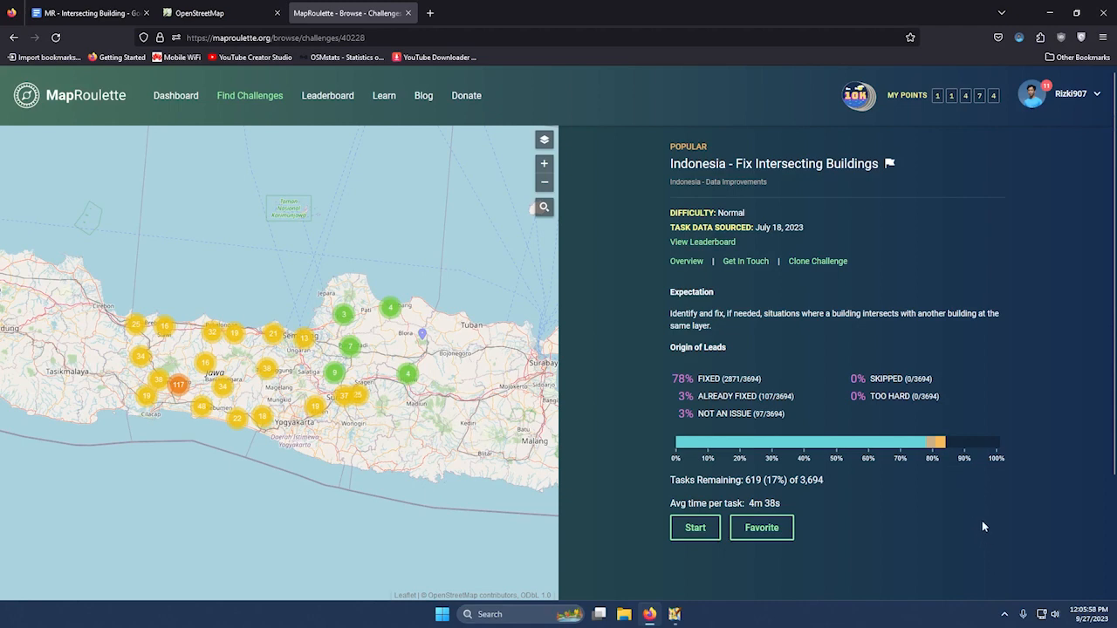
pyautogui.click(723, 244)
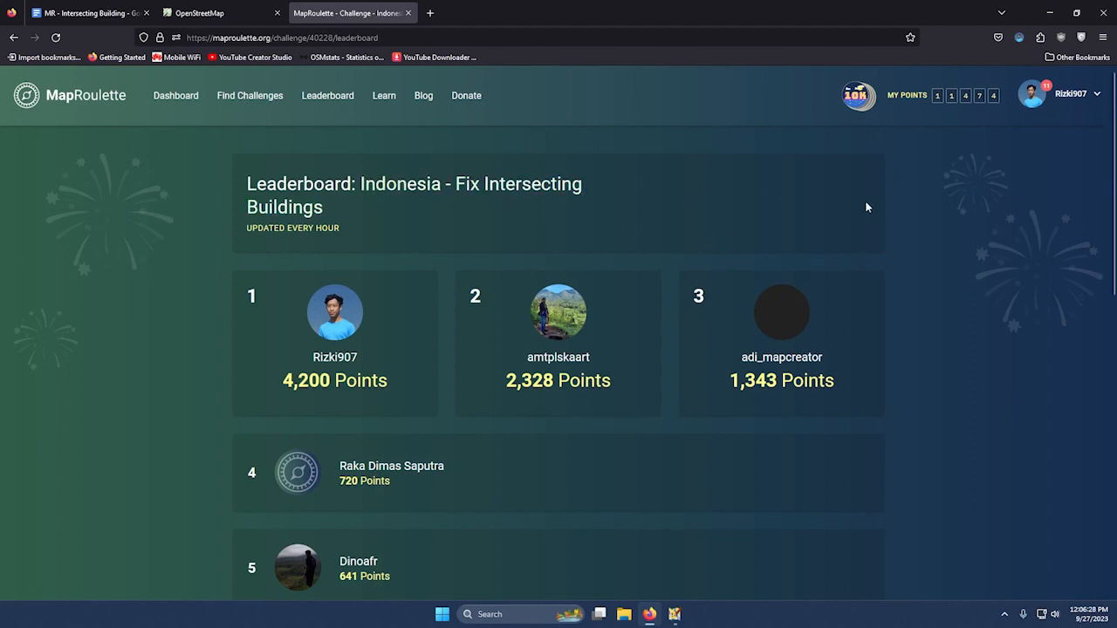
pyautogui.scroll(-7, 867, 207)
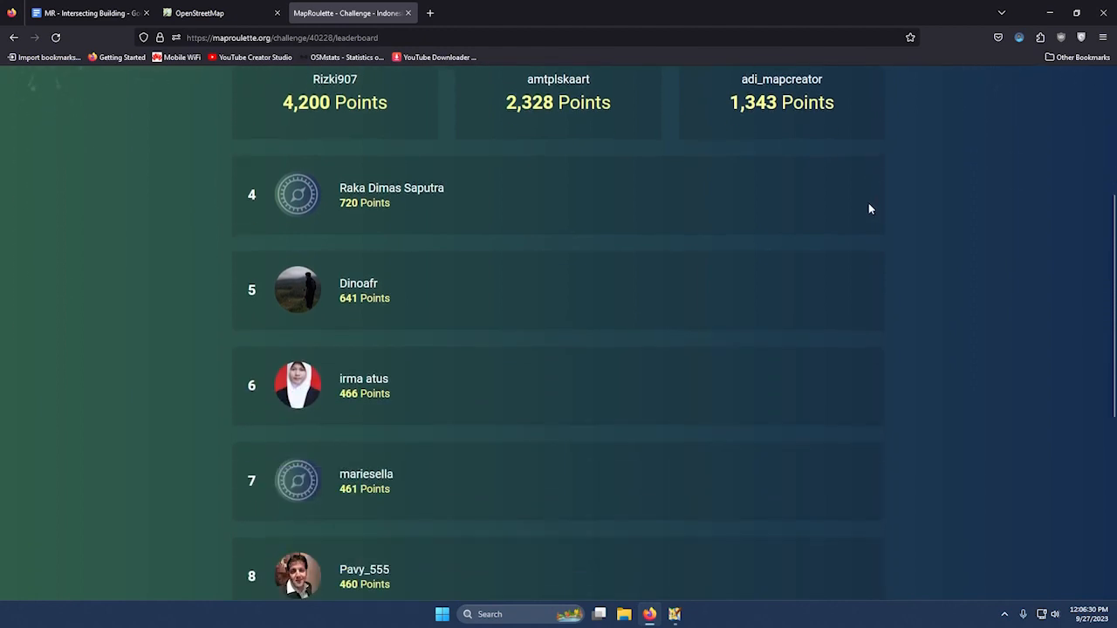
pyautogui.scroll(7, 919, 220)
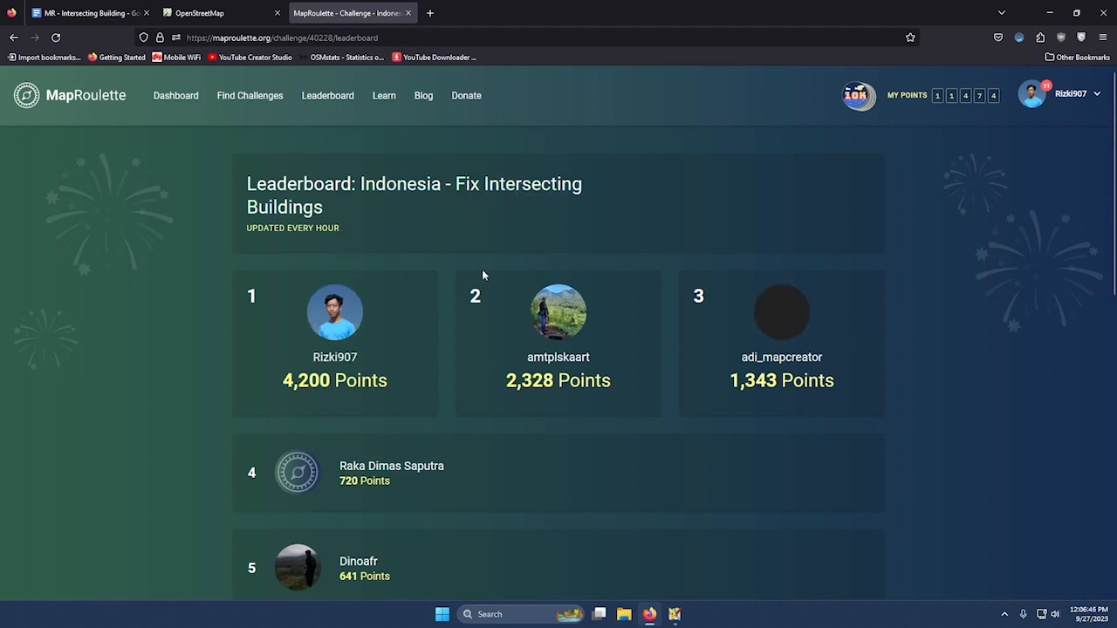
pyautogui.scroll(-7, 395, 309)
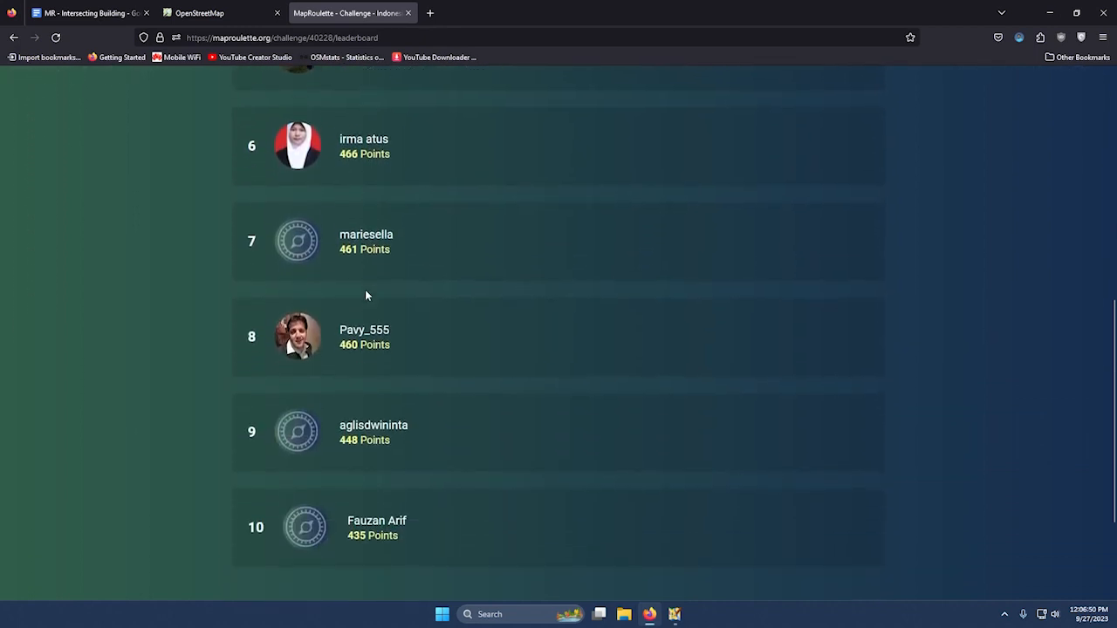
pyautogui.scroll(-2, 381, 366)
pyautogui.scroll(3, 461, 389)
pyautogui.scroll(5, 463, 390)
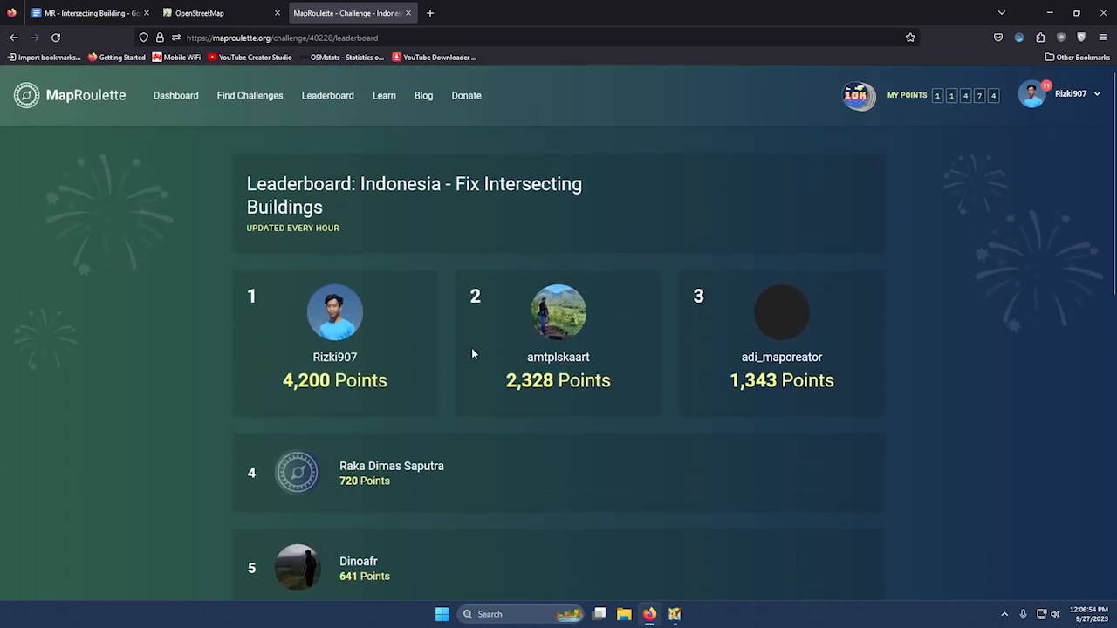